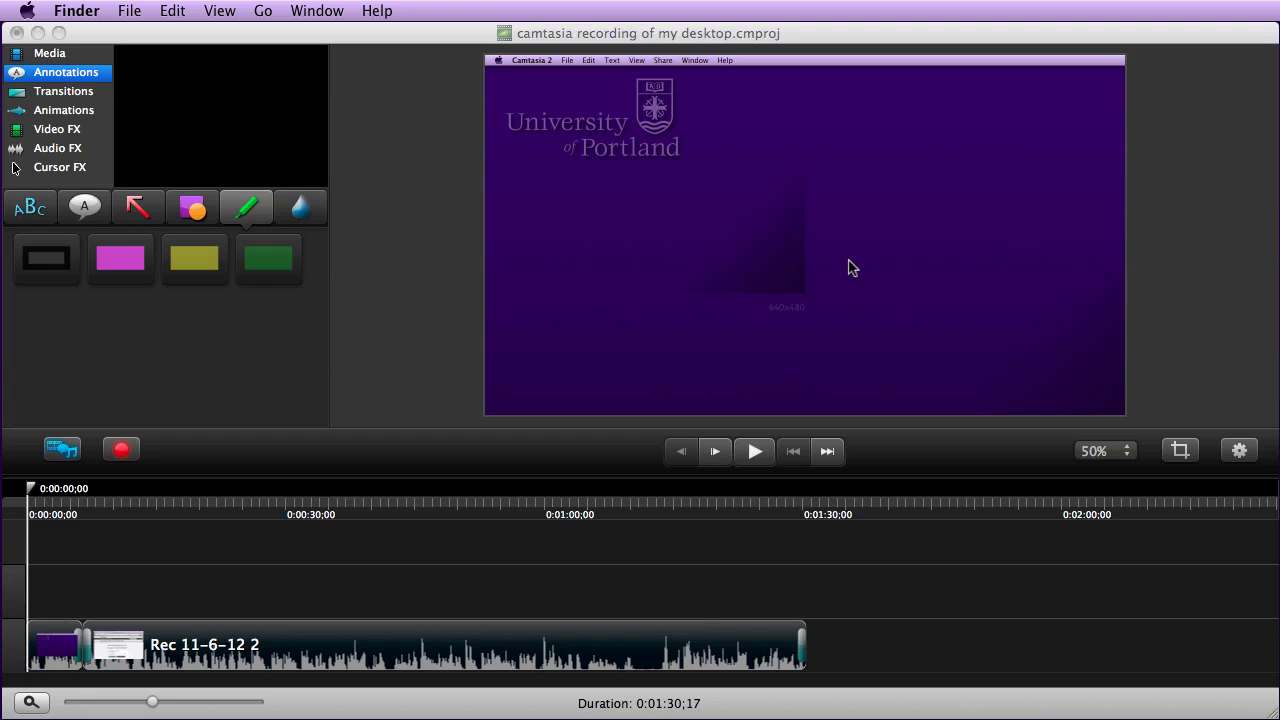
Bring the Camtasia 2 project with clip Rec 11-6-12 2 to the front
click(414, 91)
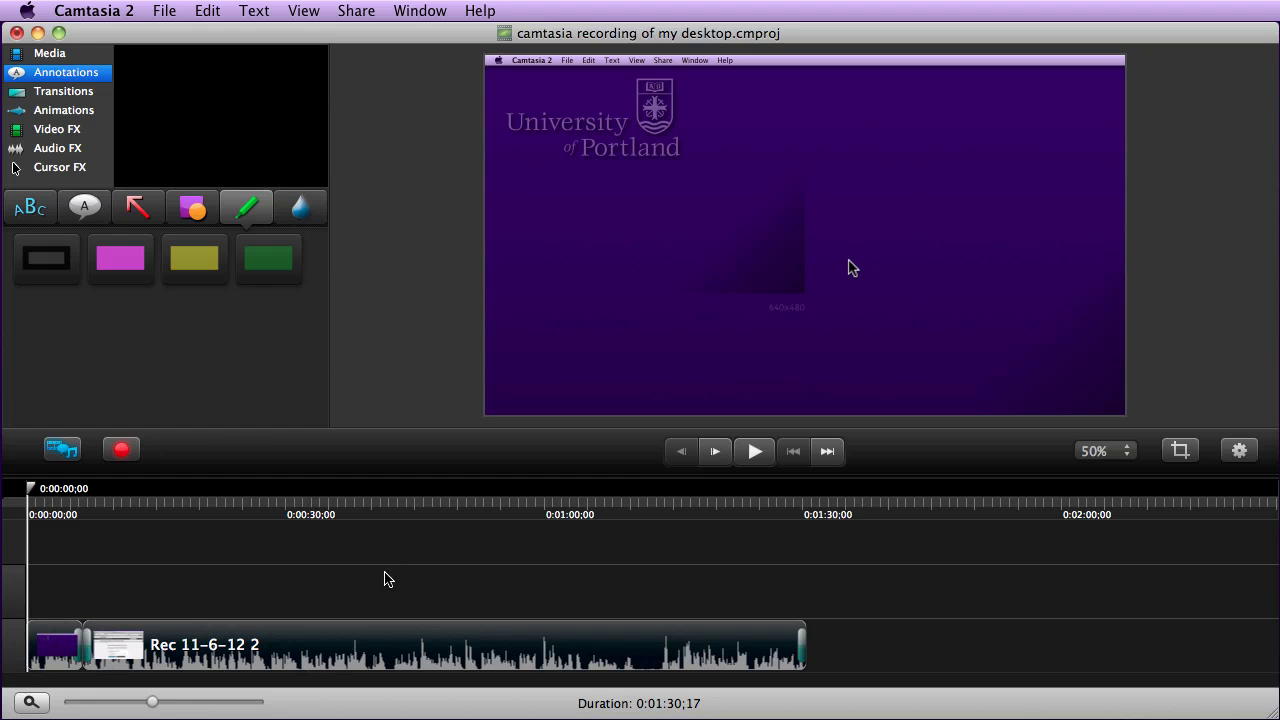
Start a YouTube share of 'camtasia recording of my desktop' with privacy left on Public
click(360, 12)
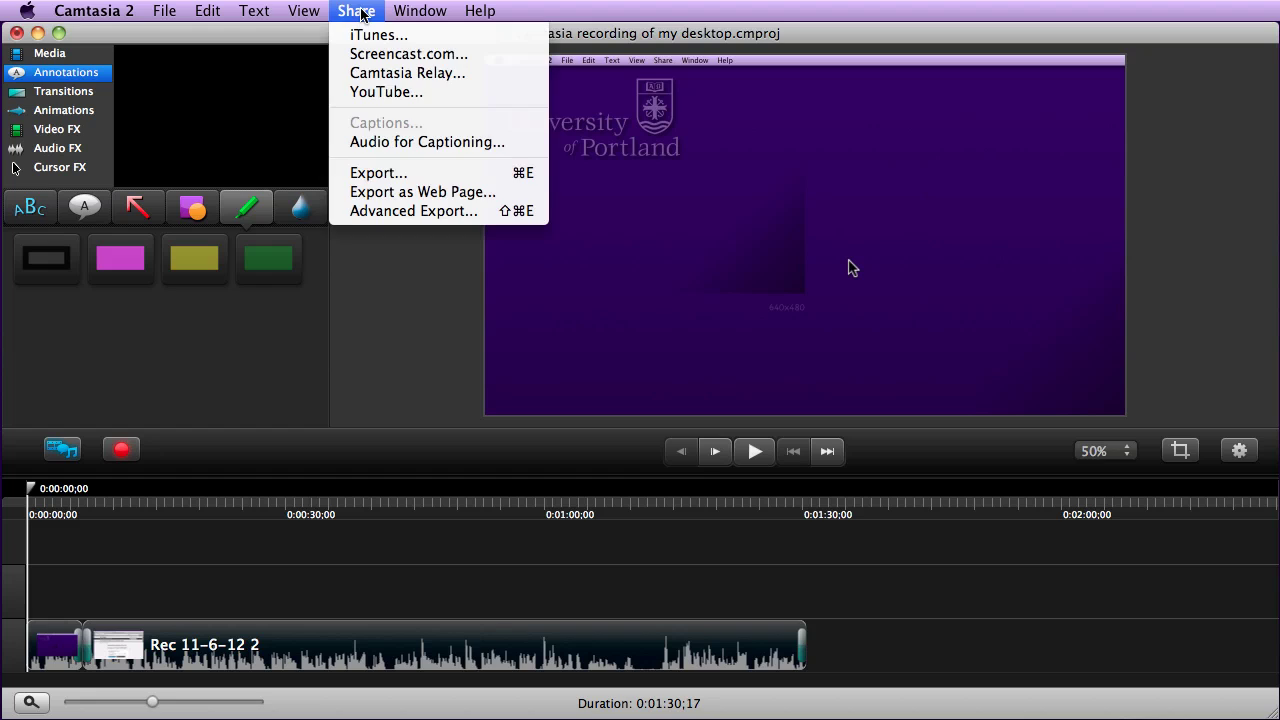
click(401, 100)
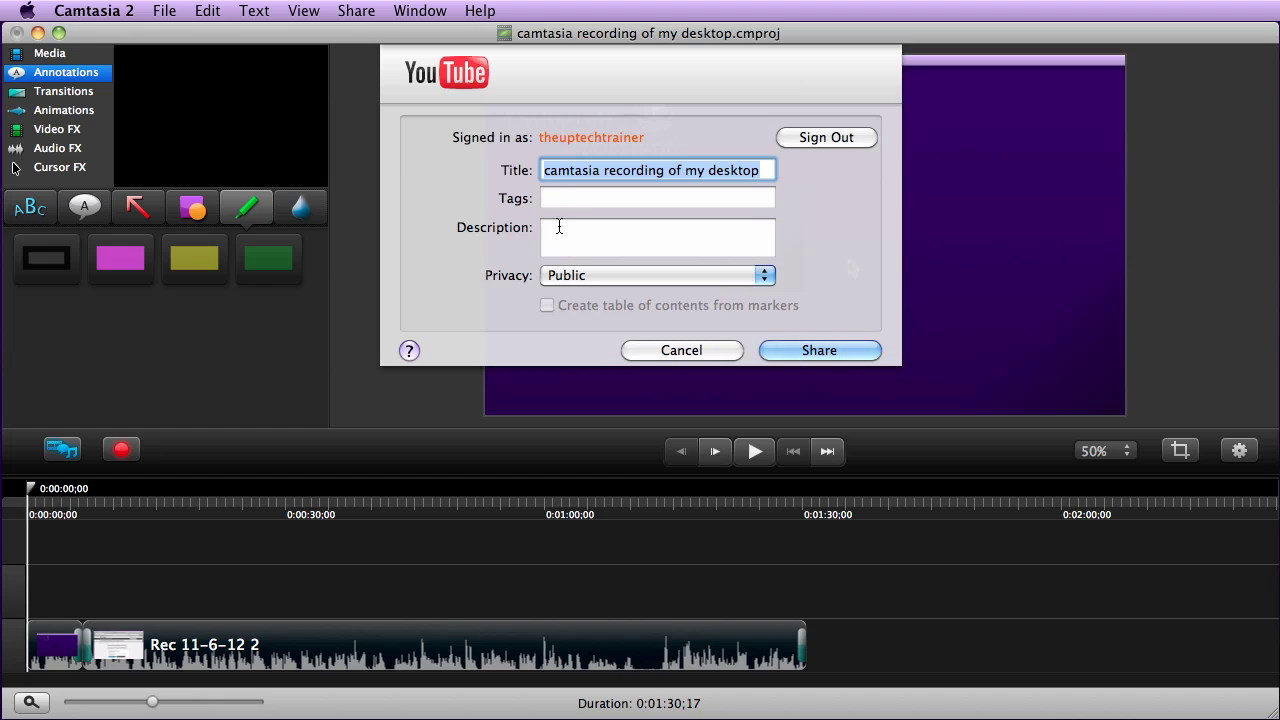
click(562, 278)
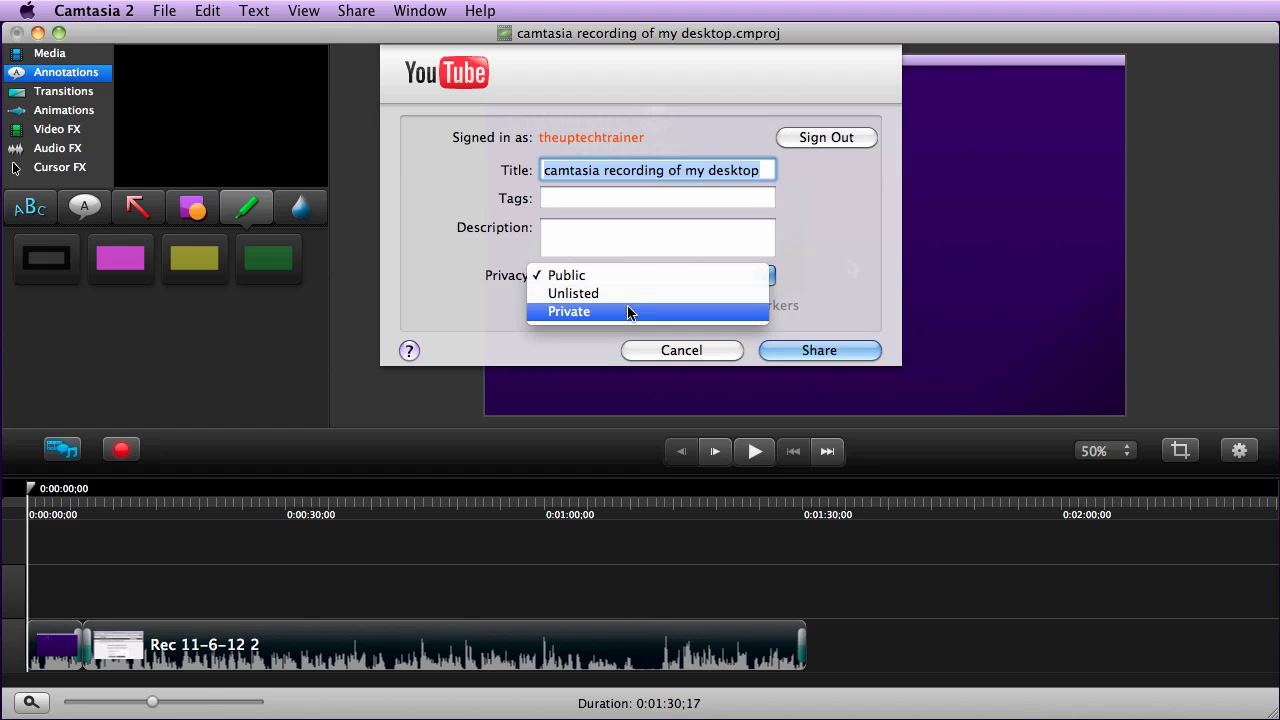
click(639, 276)
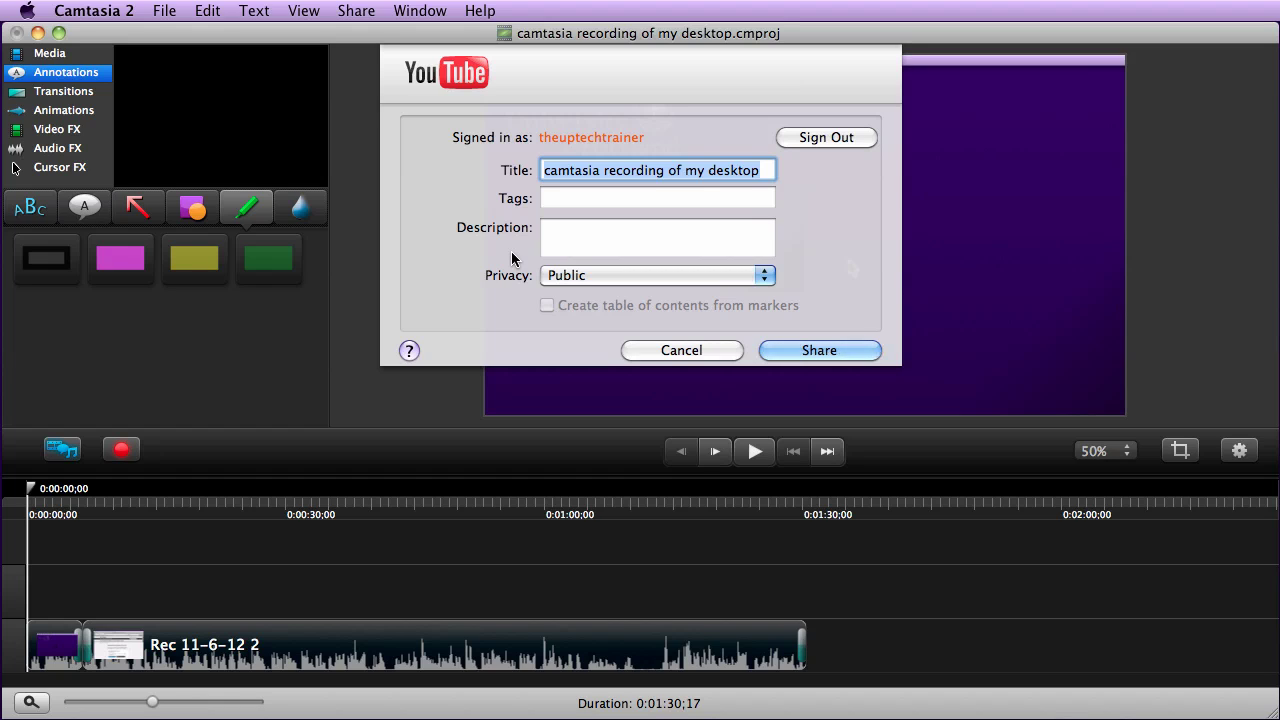
Change the YouTube upload's privacy to Unlisted after briefly trying Private
click(616, 278)
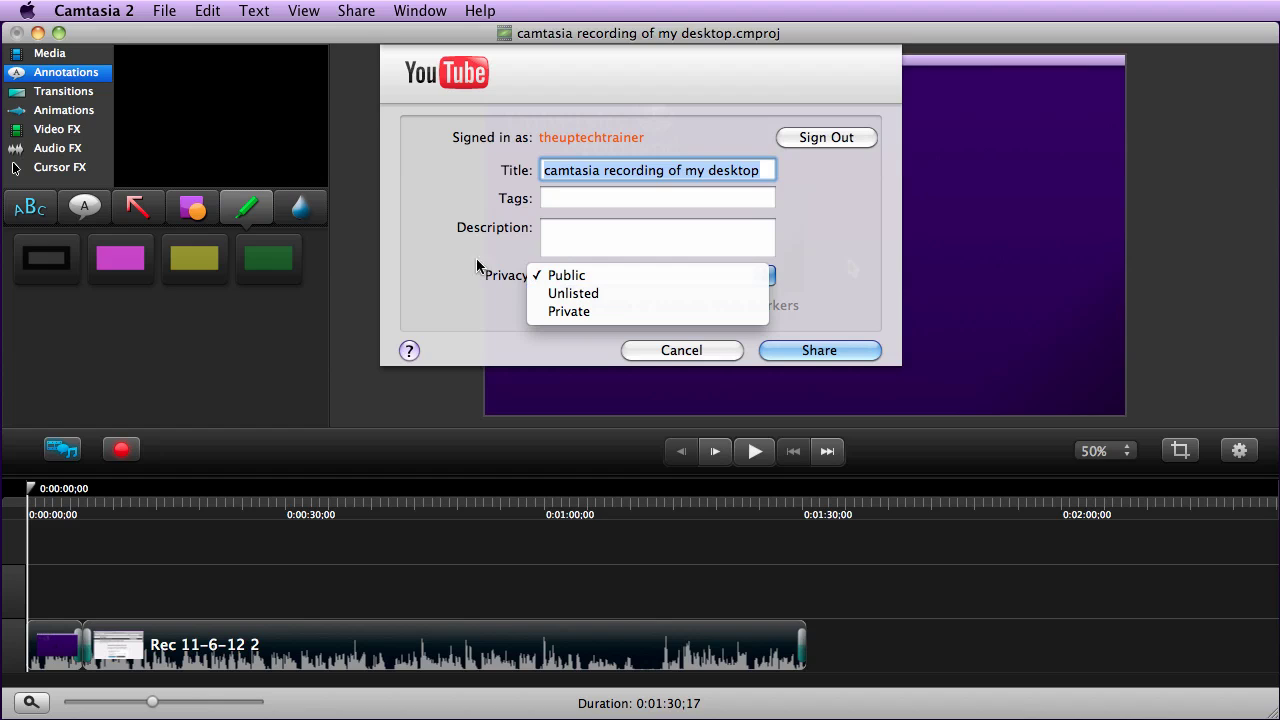
click(452, 254)
click(584, 275)
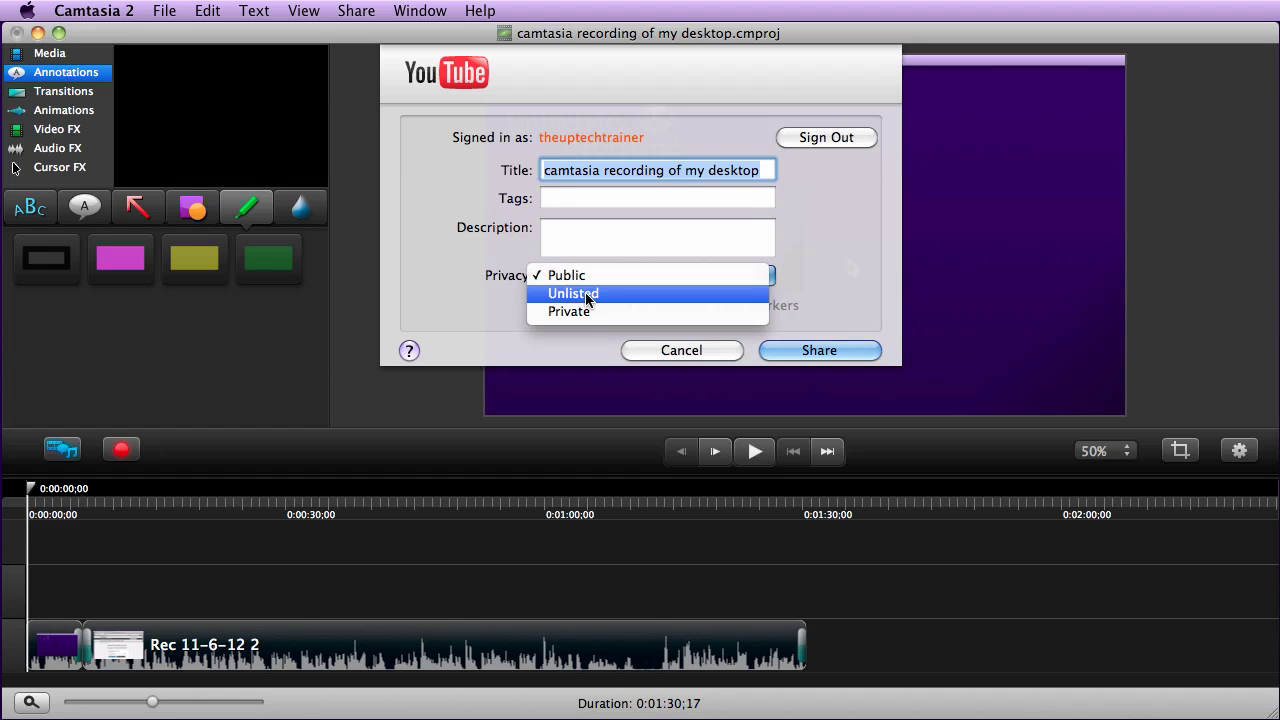
click(586, 293)
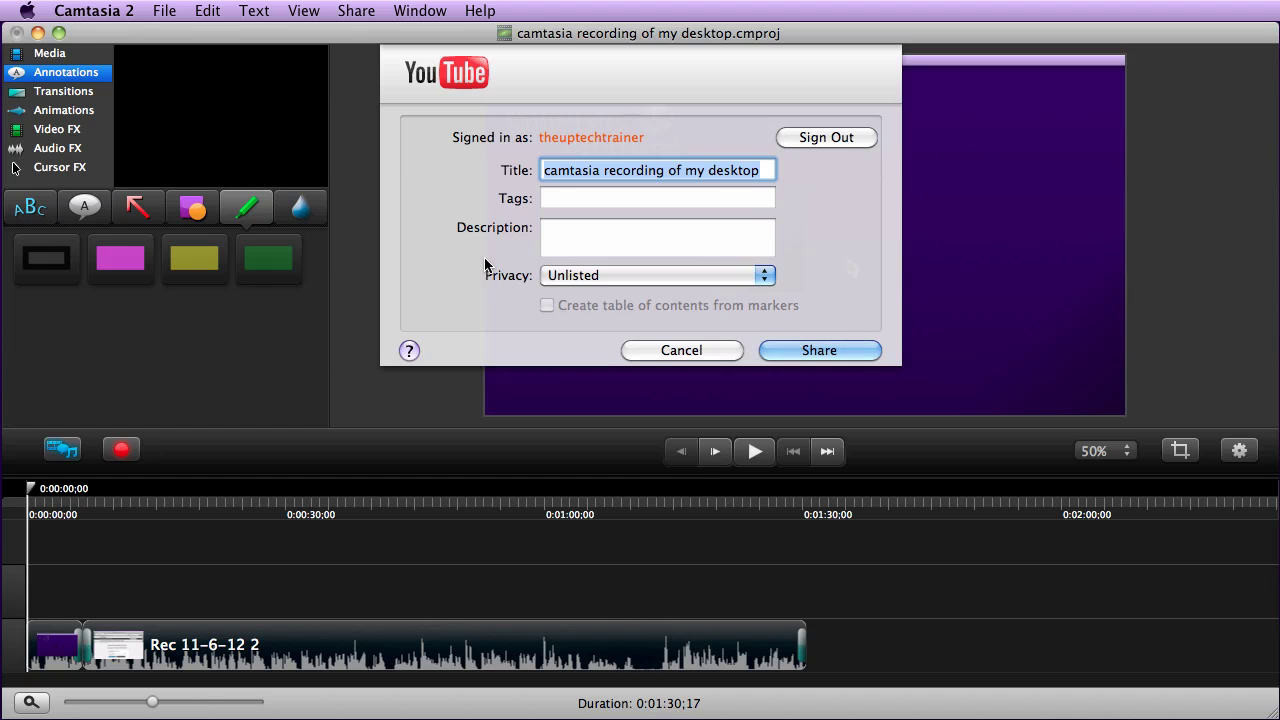
click(626, 277)
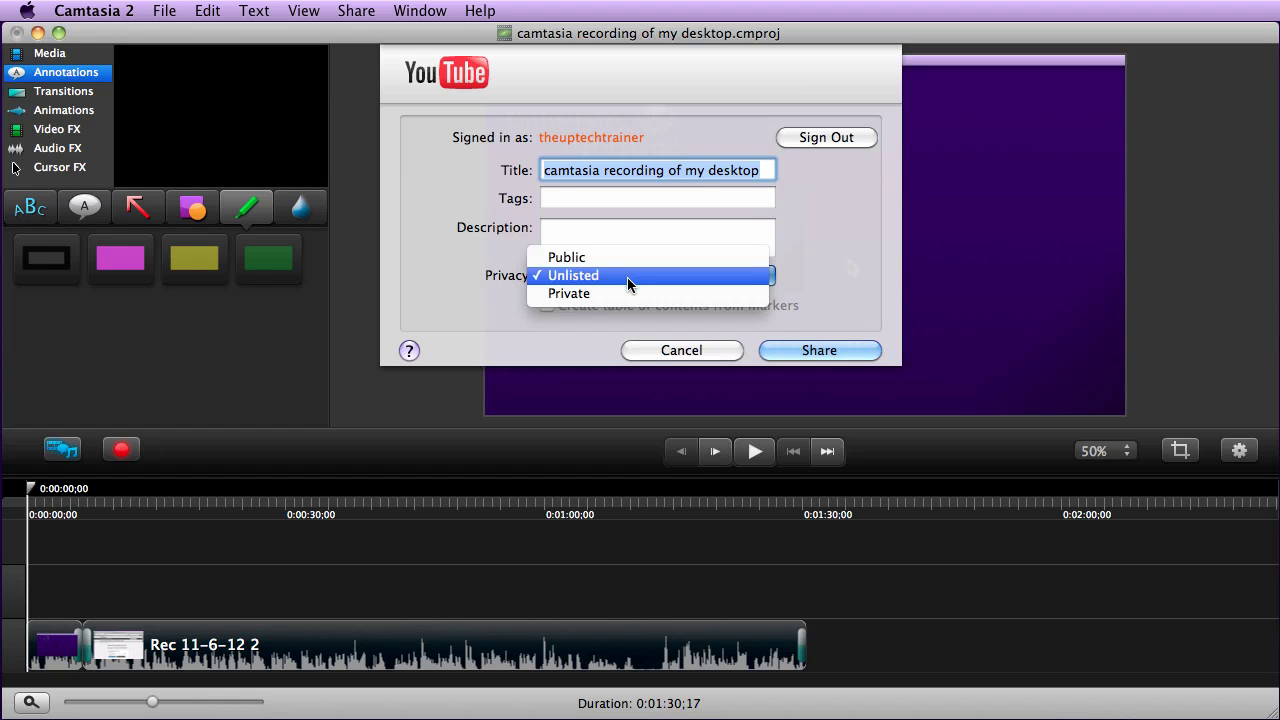
click(619, 293)
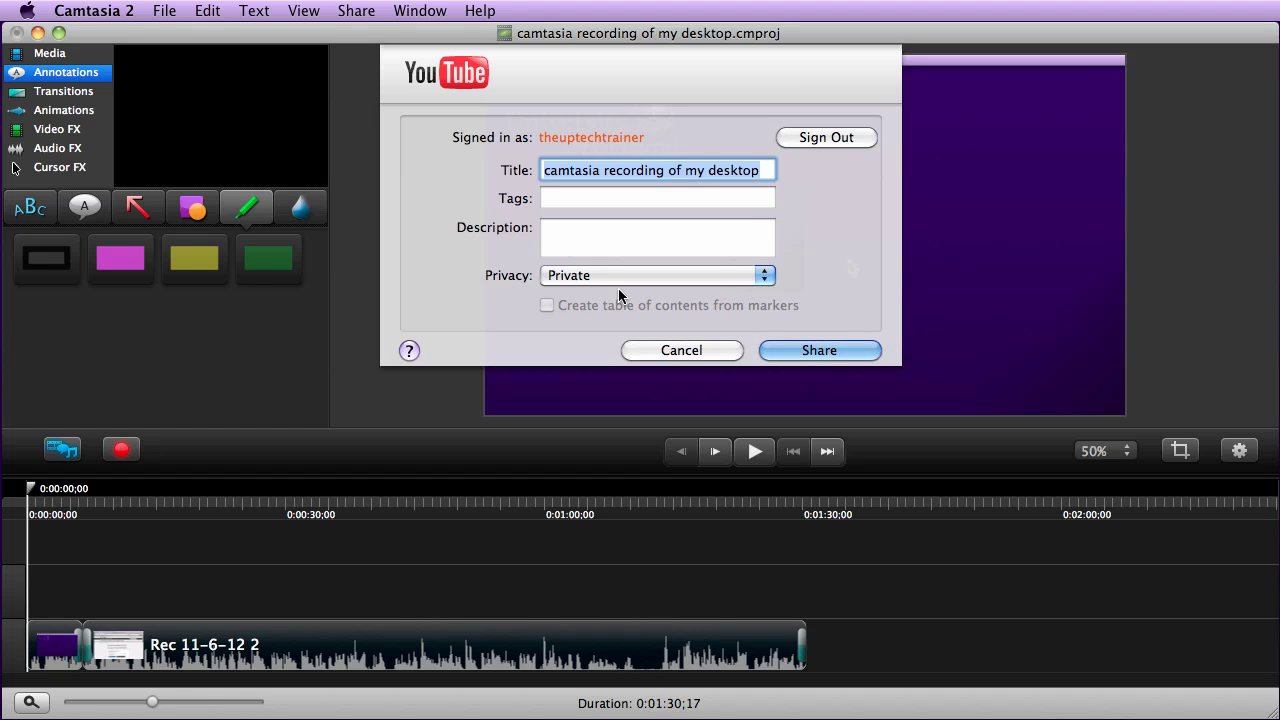
click(607, 277)
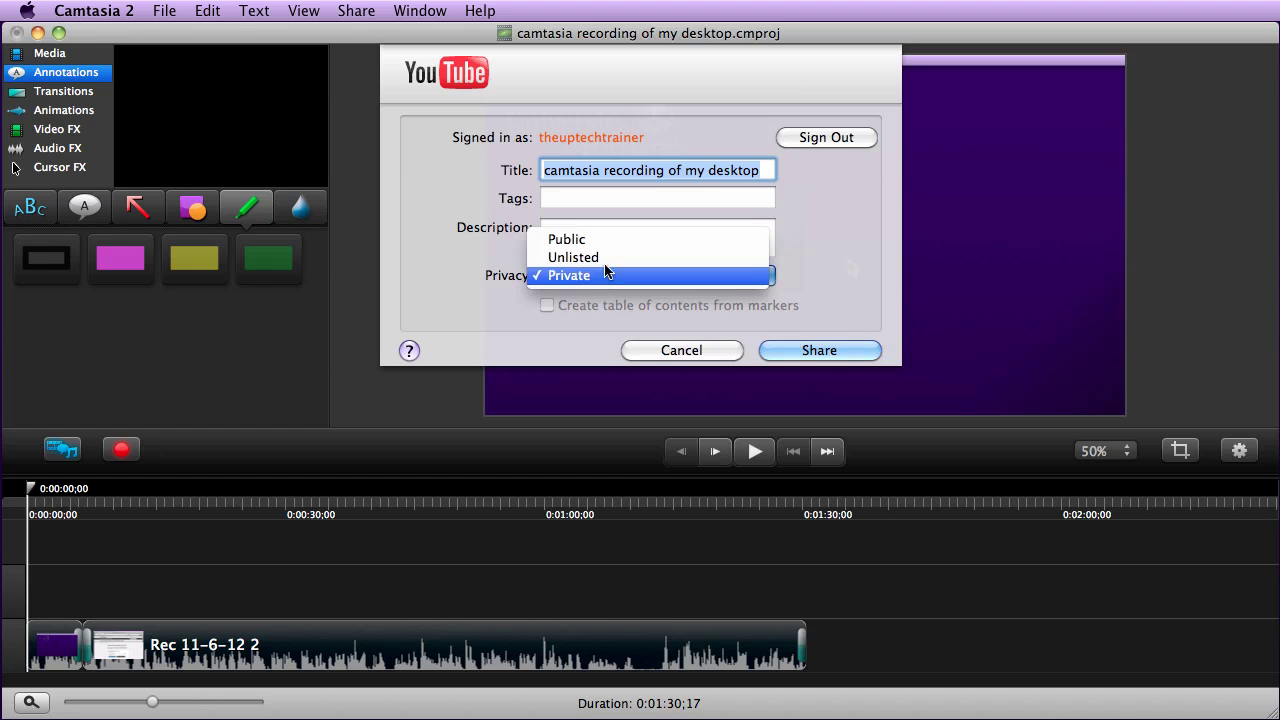
click(603, 259)
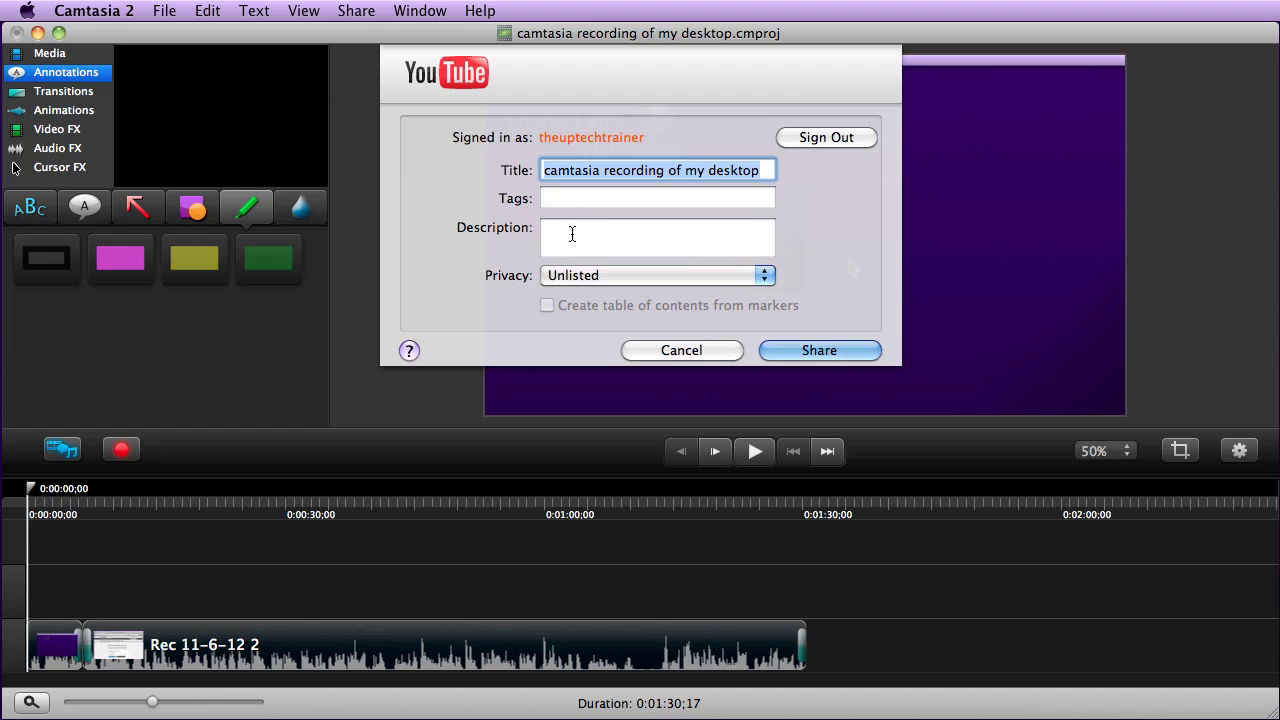
Send the unlisted video to YouTube and wait for its URL and embed code
click(572, 235)
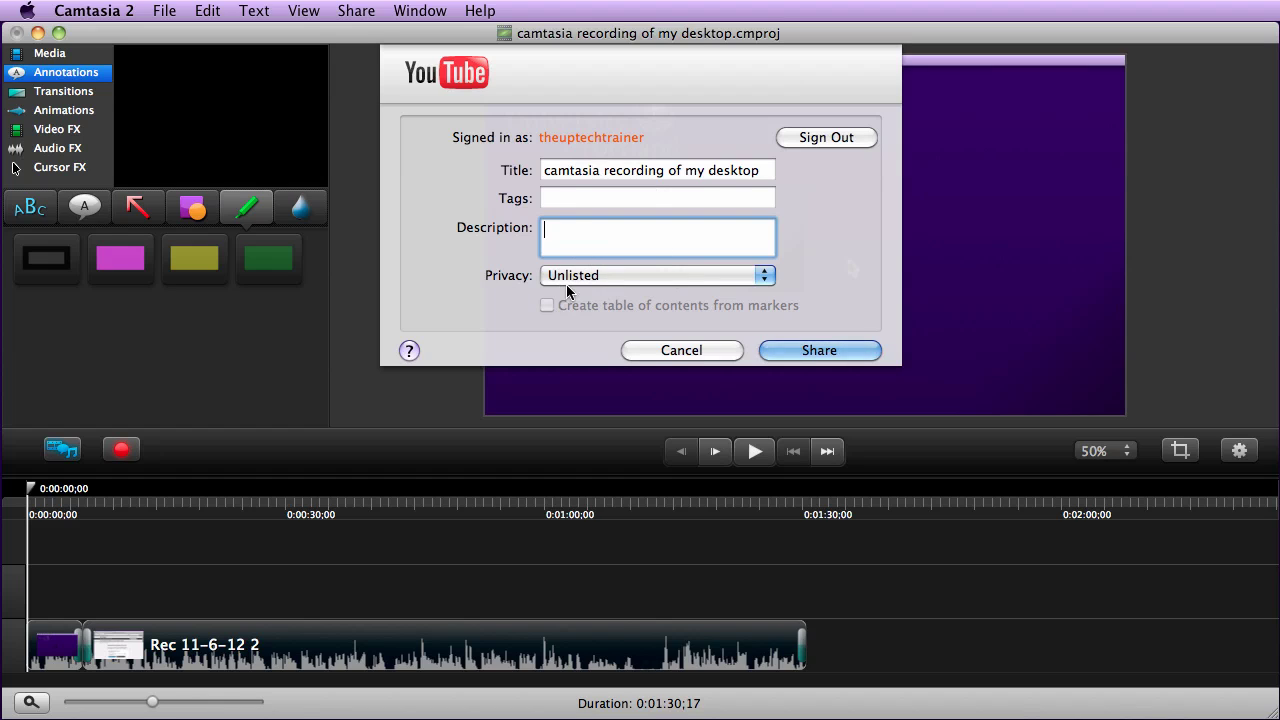
click(819, 351)
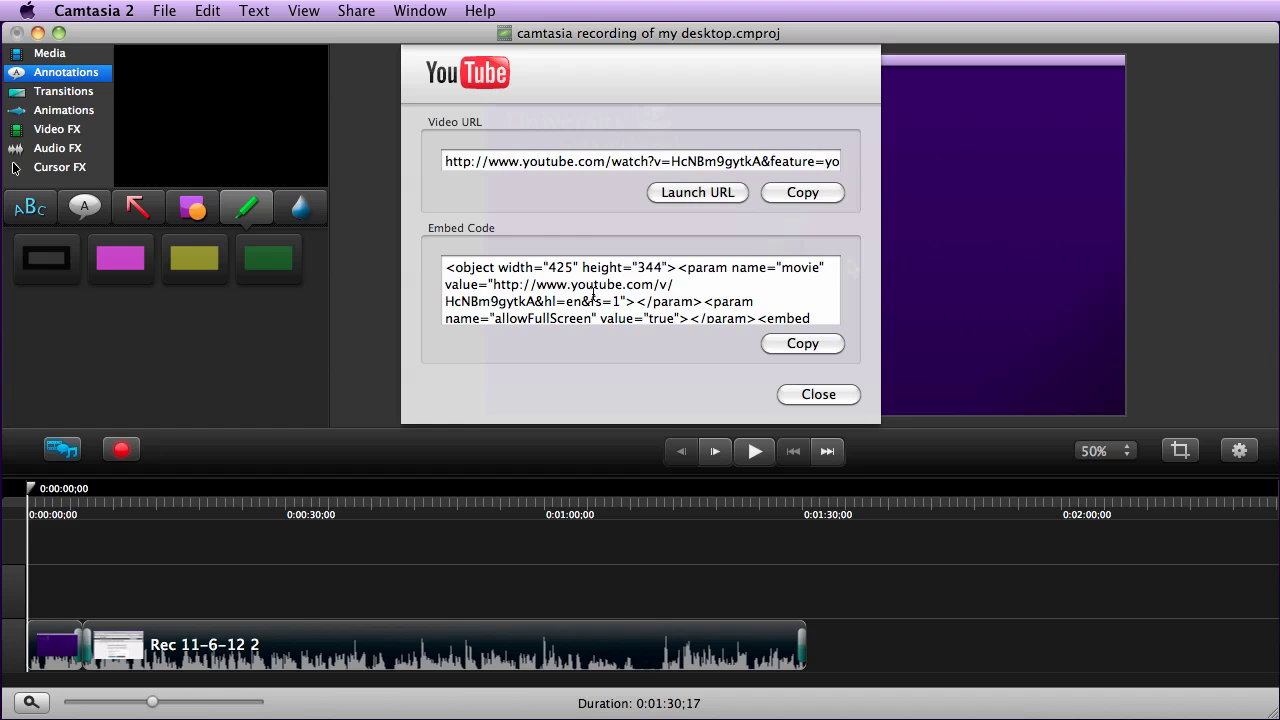
Open the uploaded video's YouTube watch page in Firefox and look it over
click(699, 193)
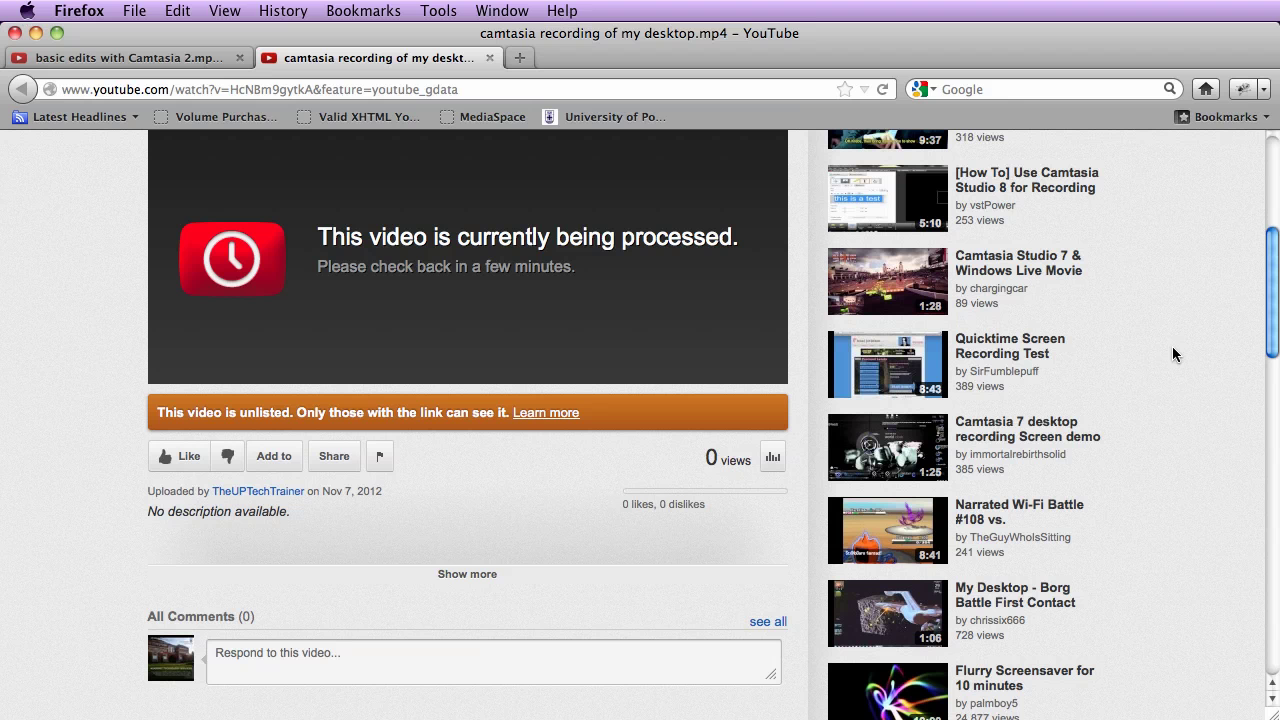
scroll(1172, 354, up, 1)
scroll(1172, 354, down, 2)
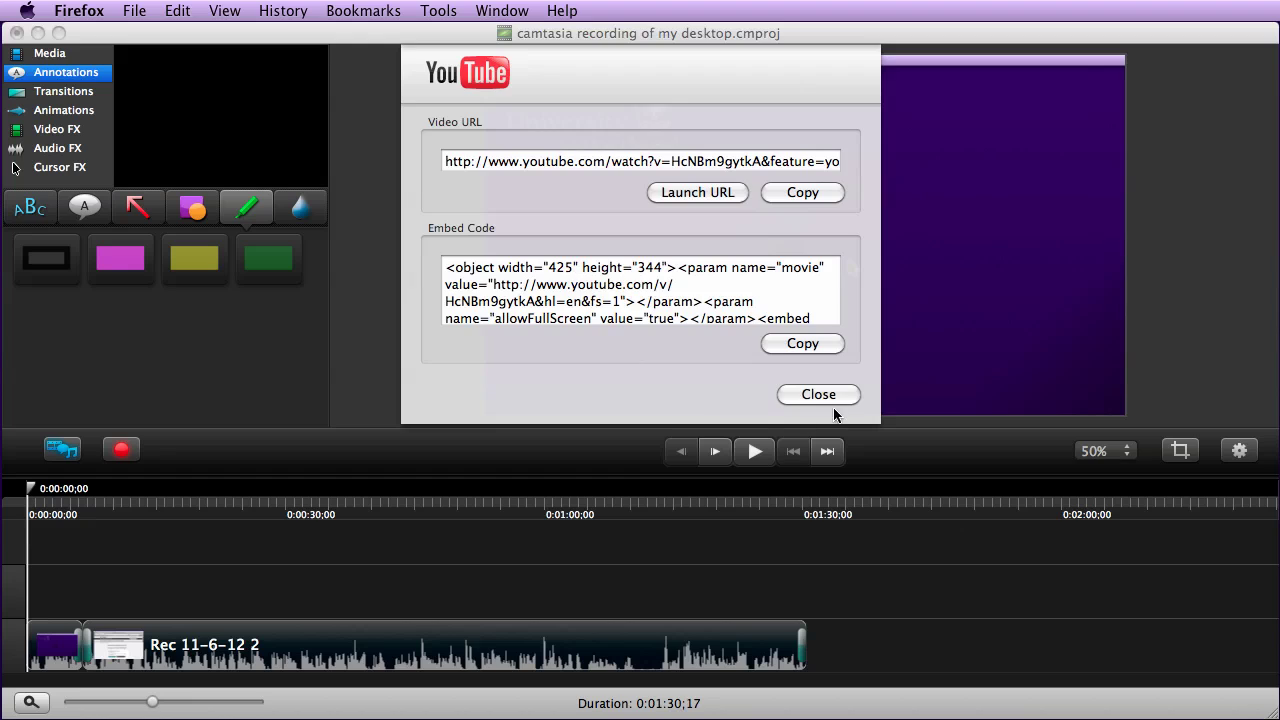
Close the upload results and cancel a trial export of 'camtasia recording of my desktop.mp4'
click(830, 400)
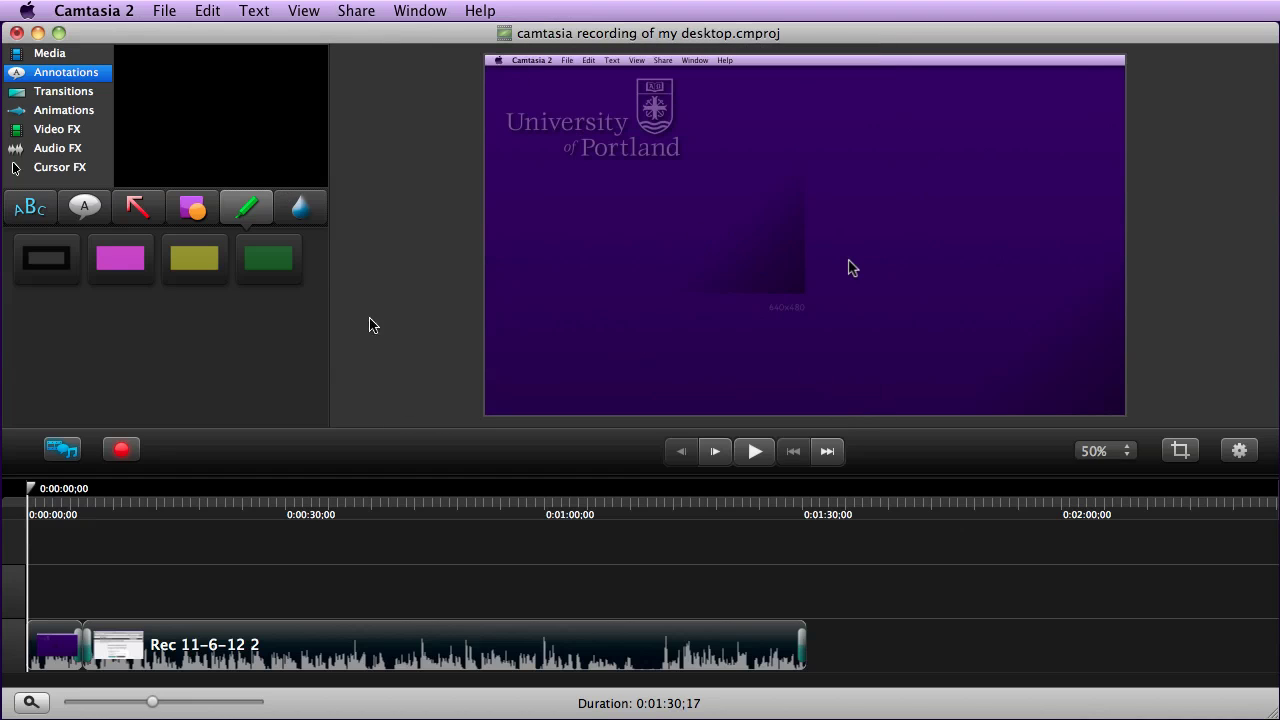
click(358, 11)
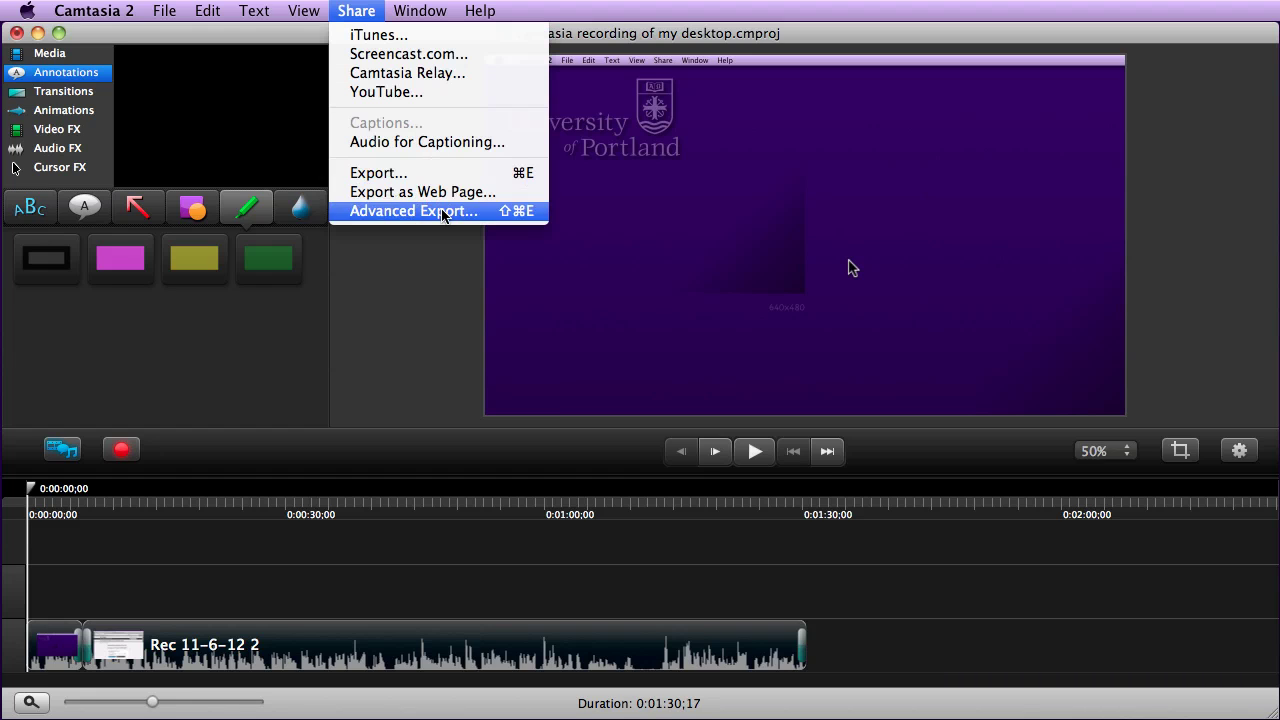
click(439, 173)
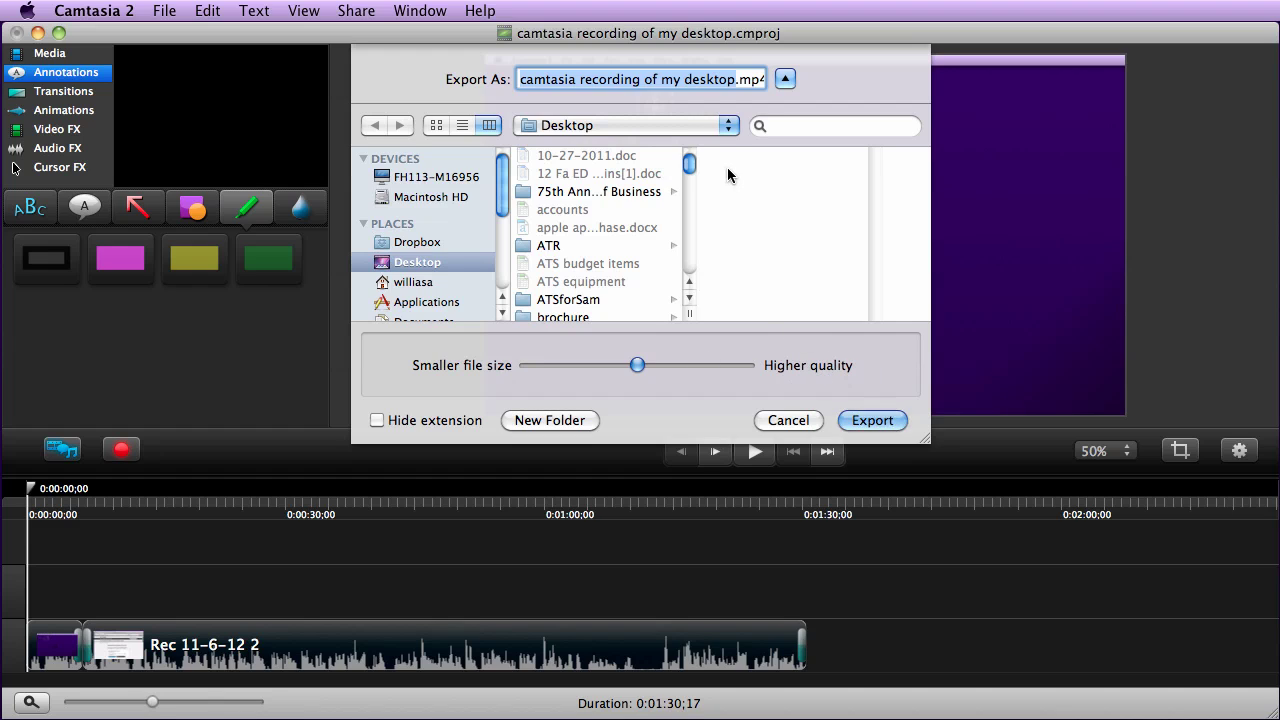
click(733, 80)
drag(733, 80, 757, 88)
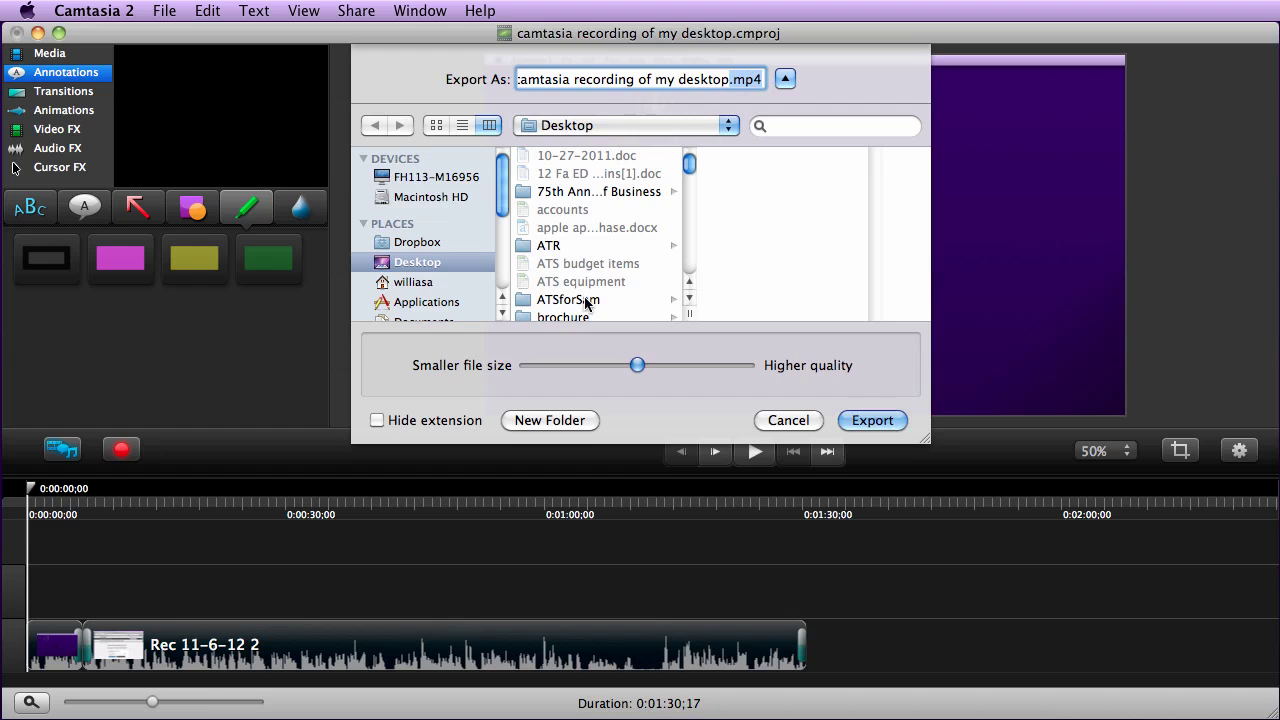
click(787, 421)
click(355, 10)
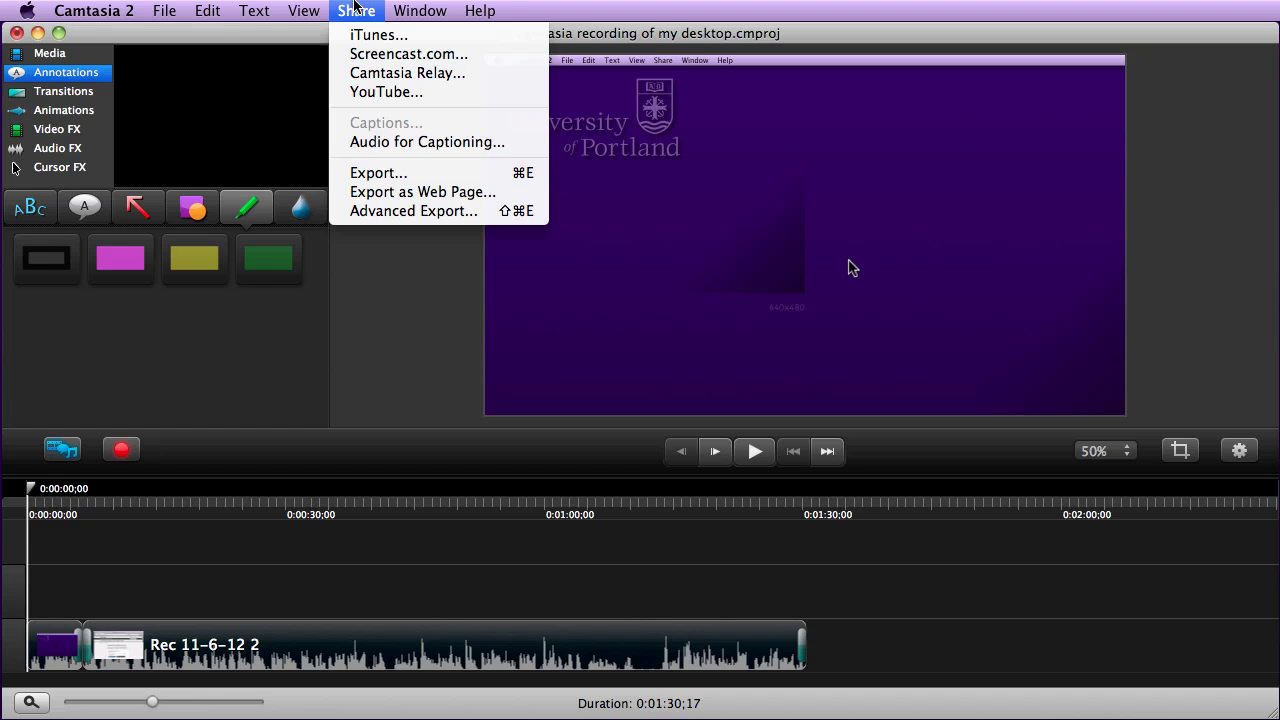
Start an Advanced Export with QuickTime Movie kept as the format
click(413, 211)
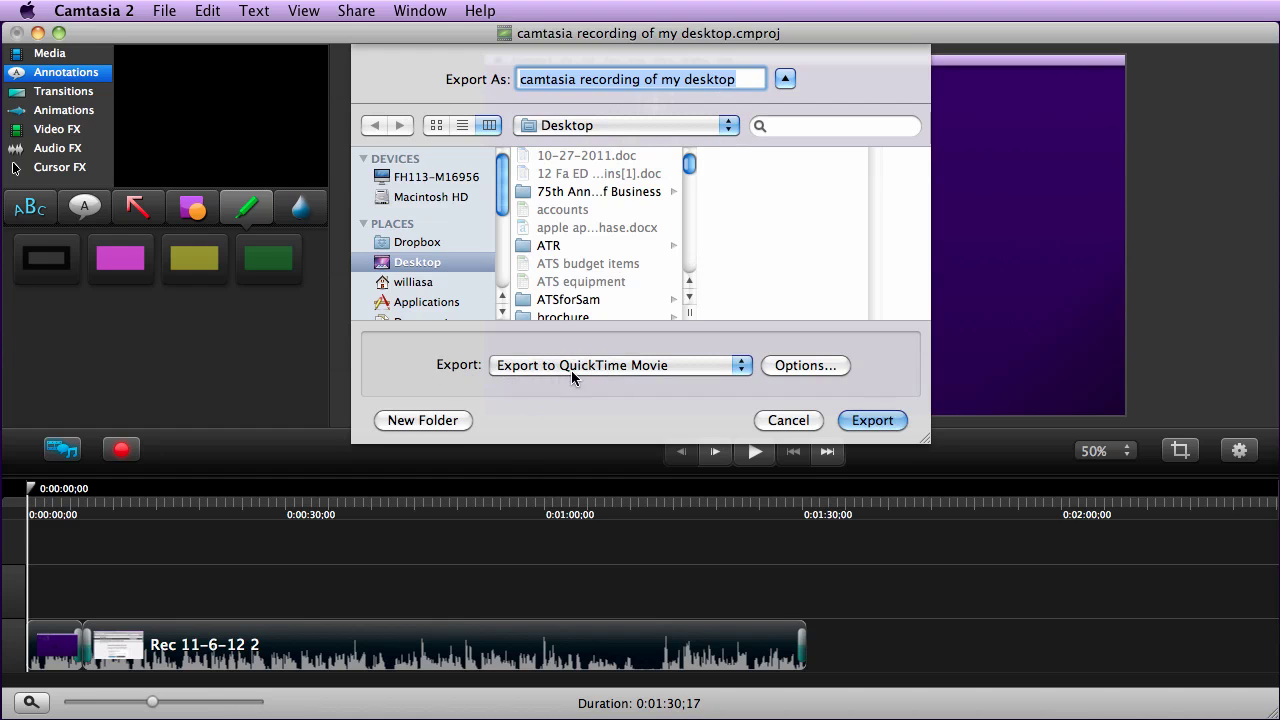
click(628, 366)
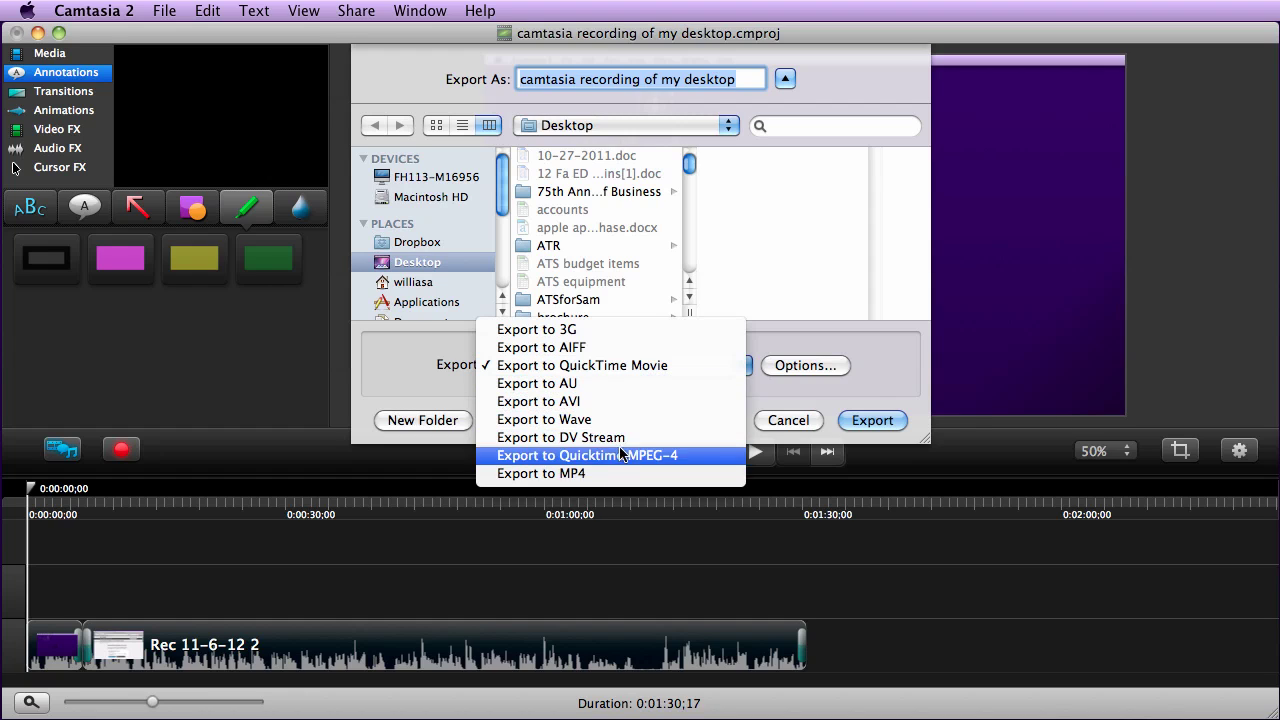
click(890, 355)
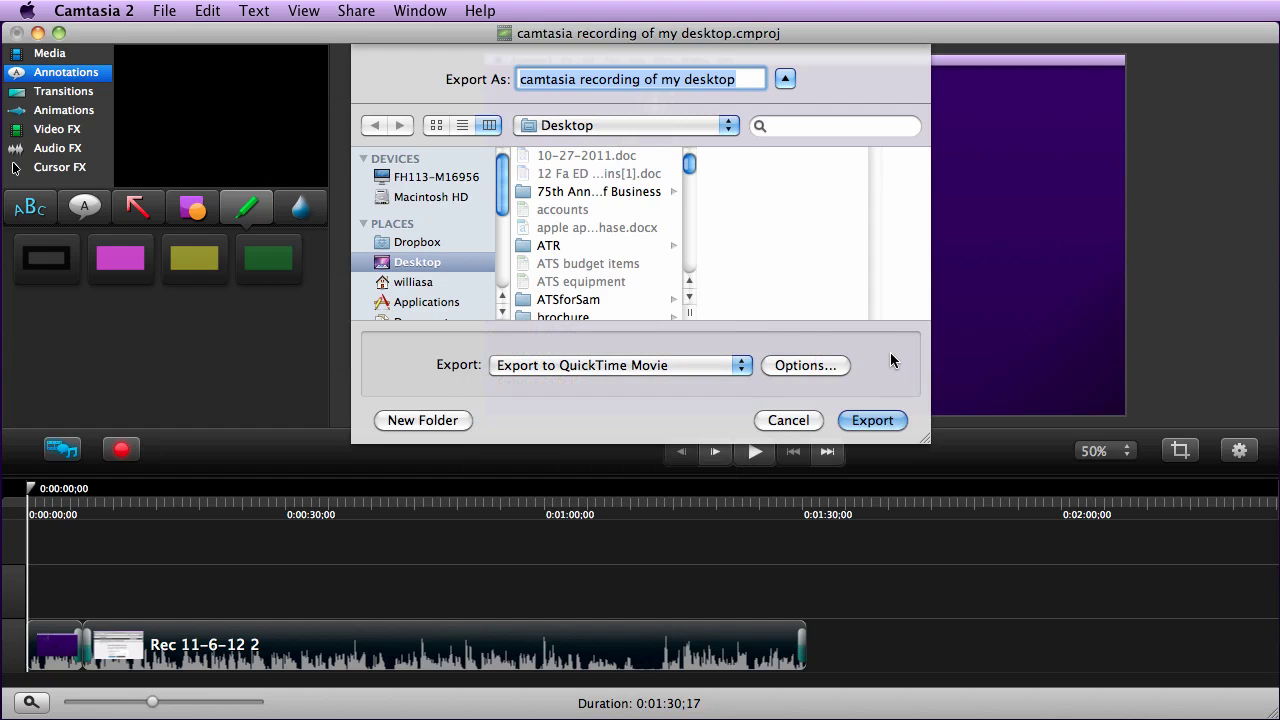
Review the movie's video compression settings, keeping H.264, then inspect the video filter
click(805, 366)
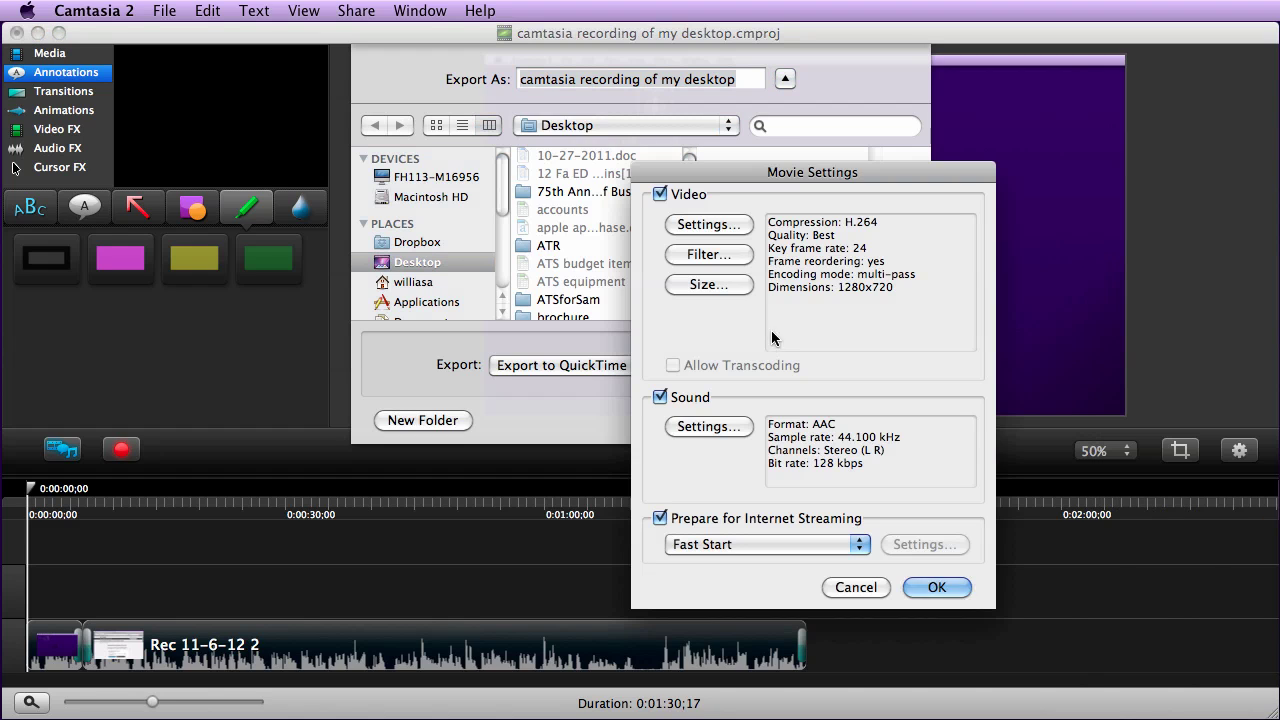
click(705, 226)
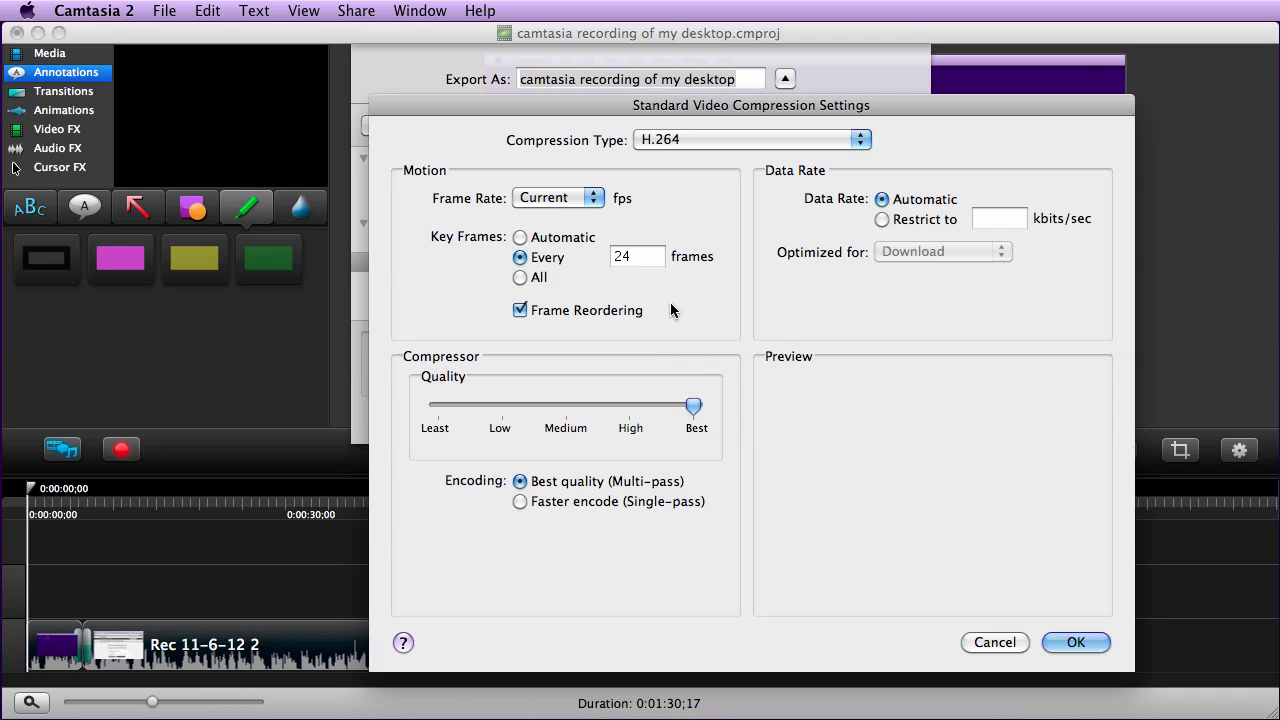
click(666, 142)
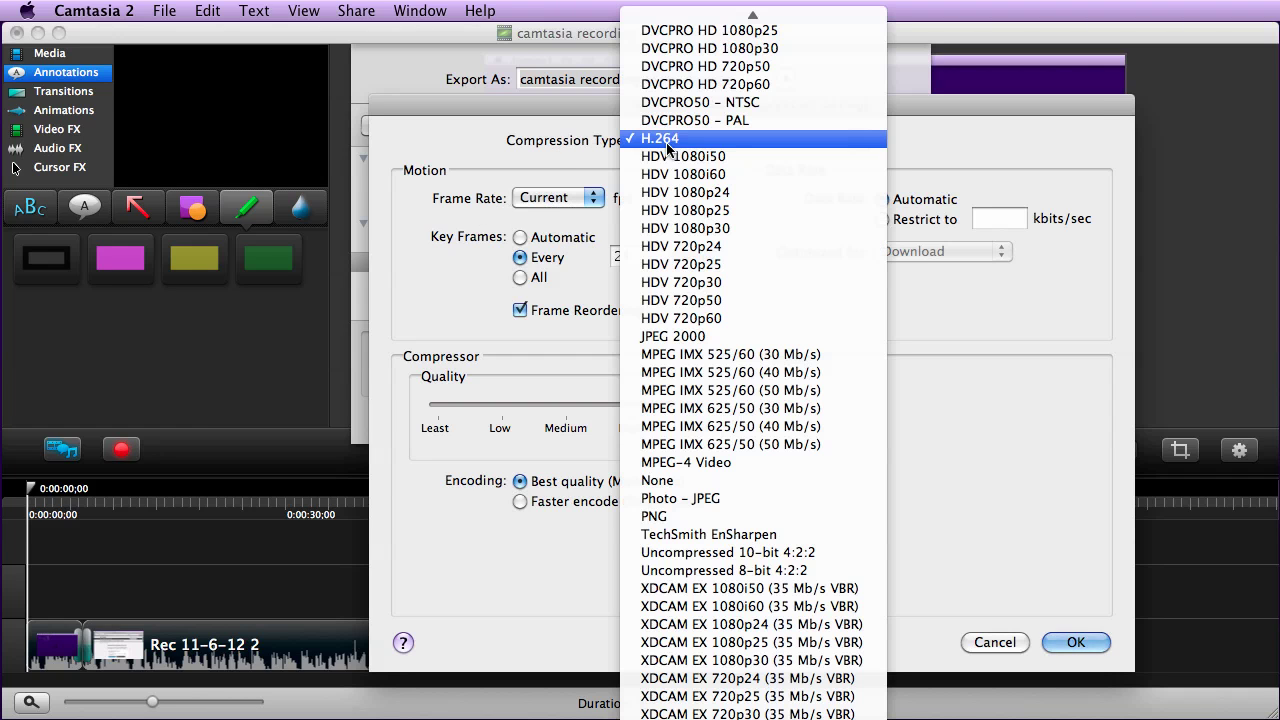
click(667, 145)
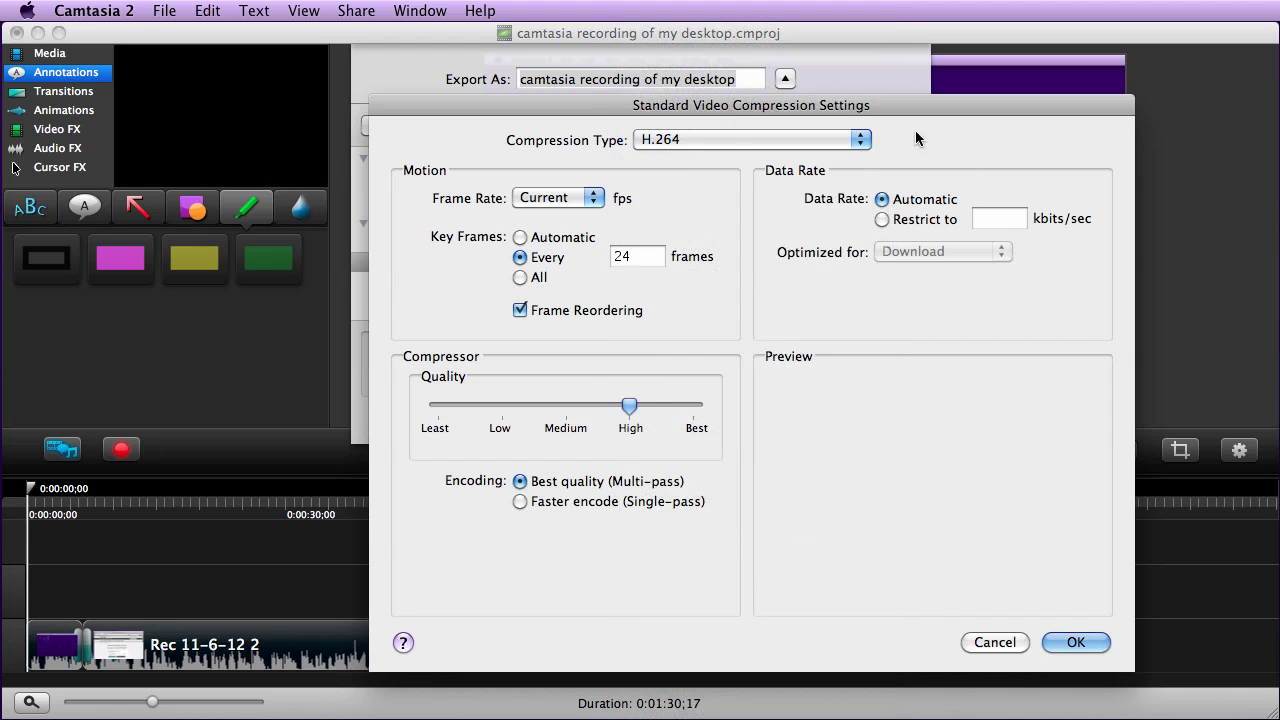
click(995, 644)
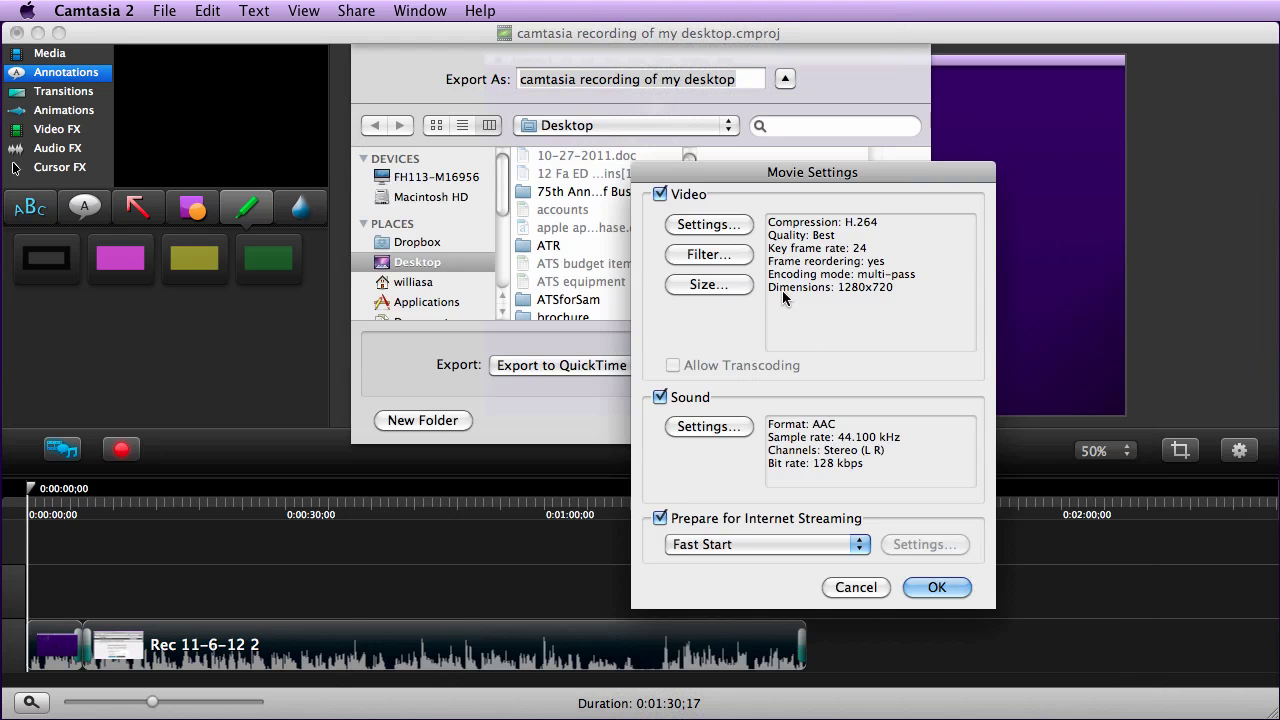
click(688, 256)
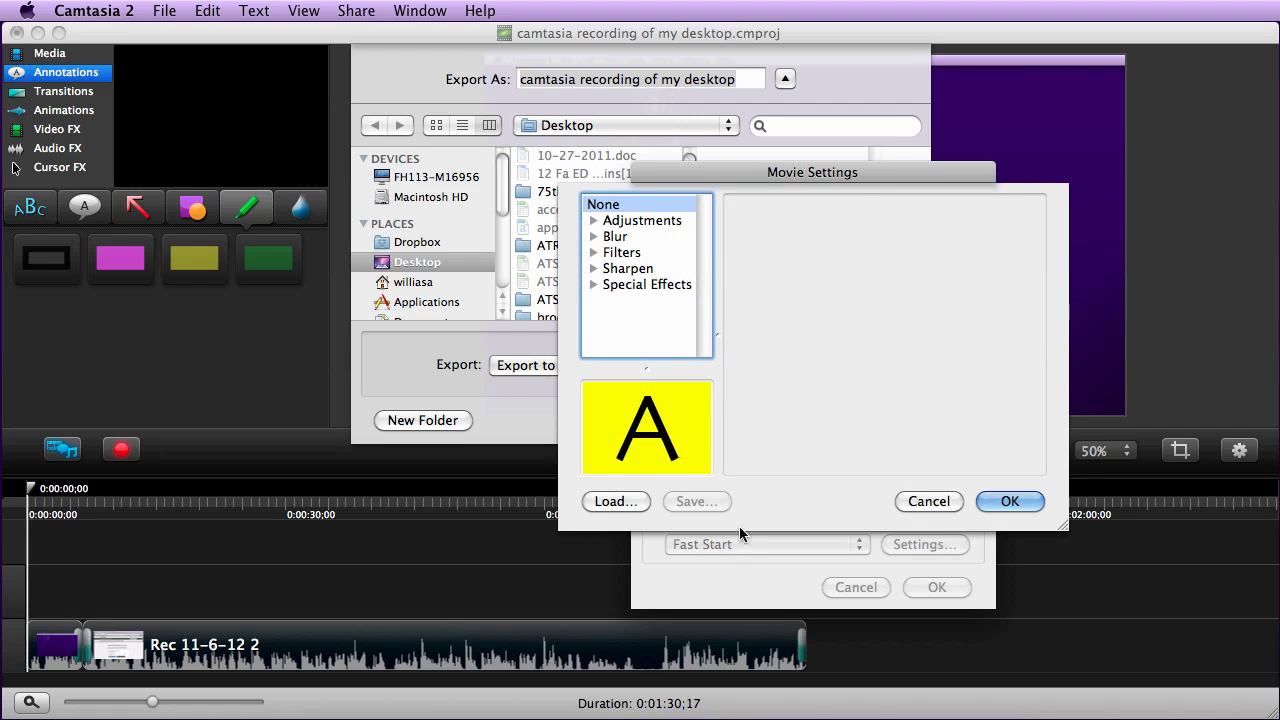
click(938, 502)
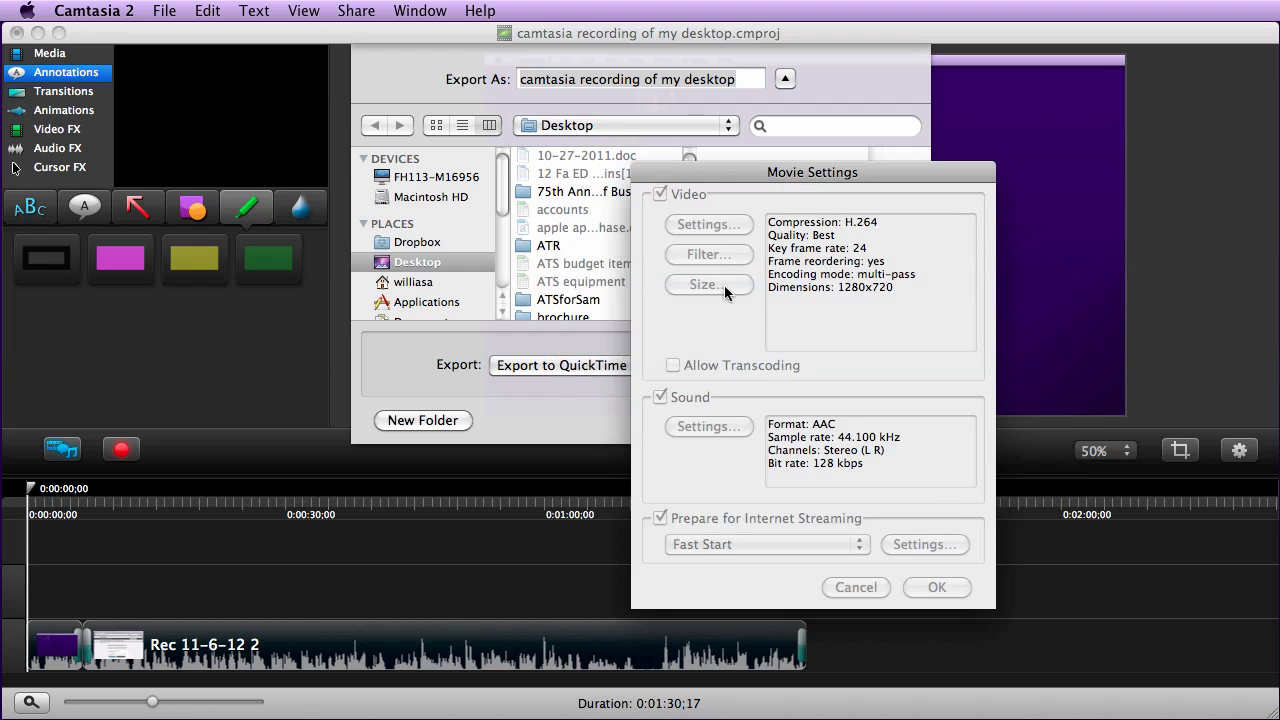
click(706, 284)
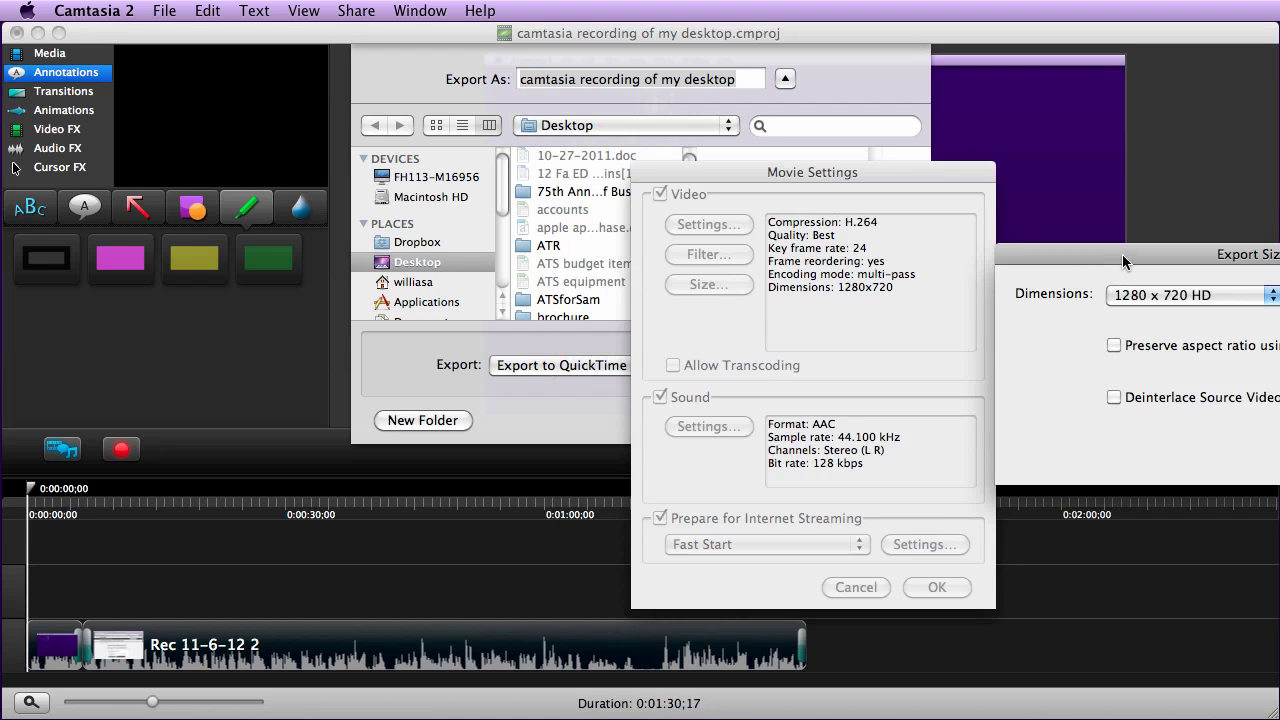
drag(1124, 256, 620, 258)
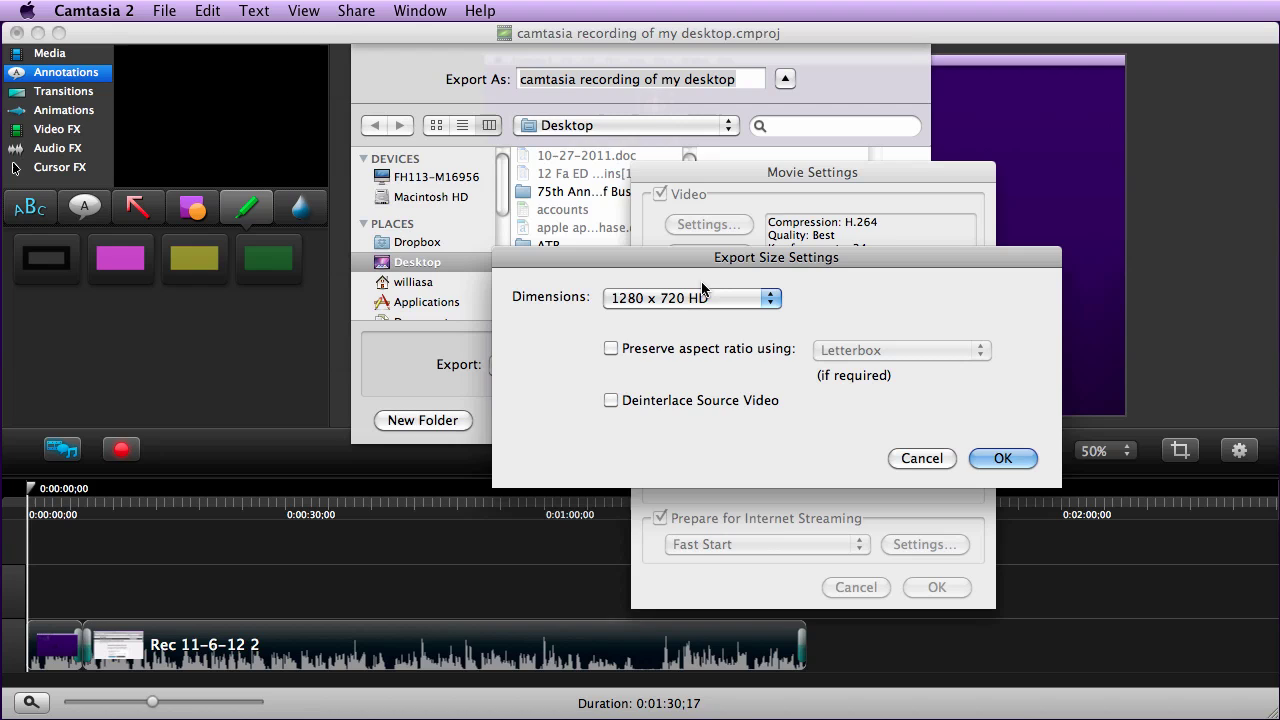
click(668, 297)
click(665, 297)
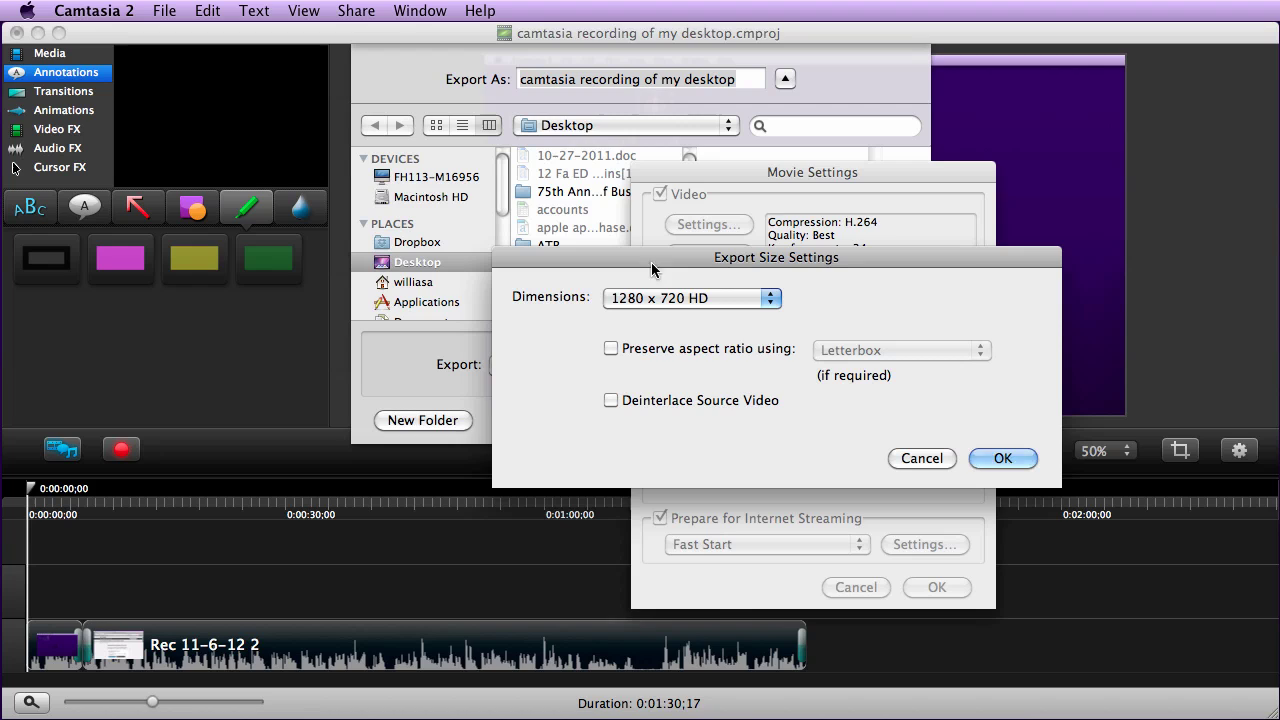
click(1005, 456)
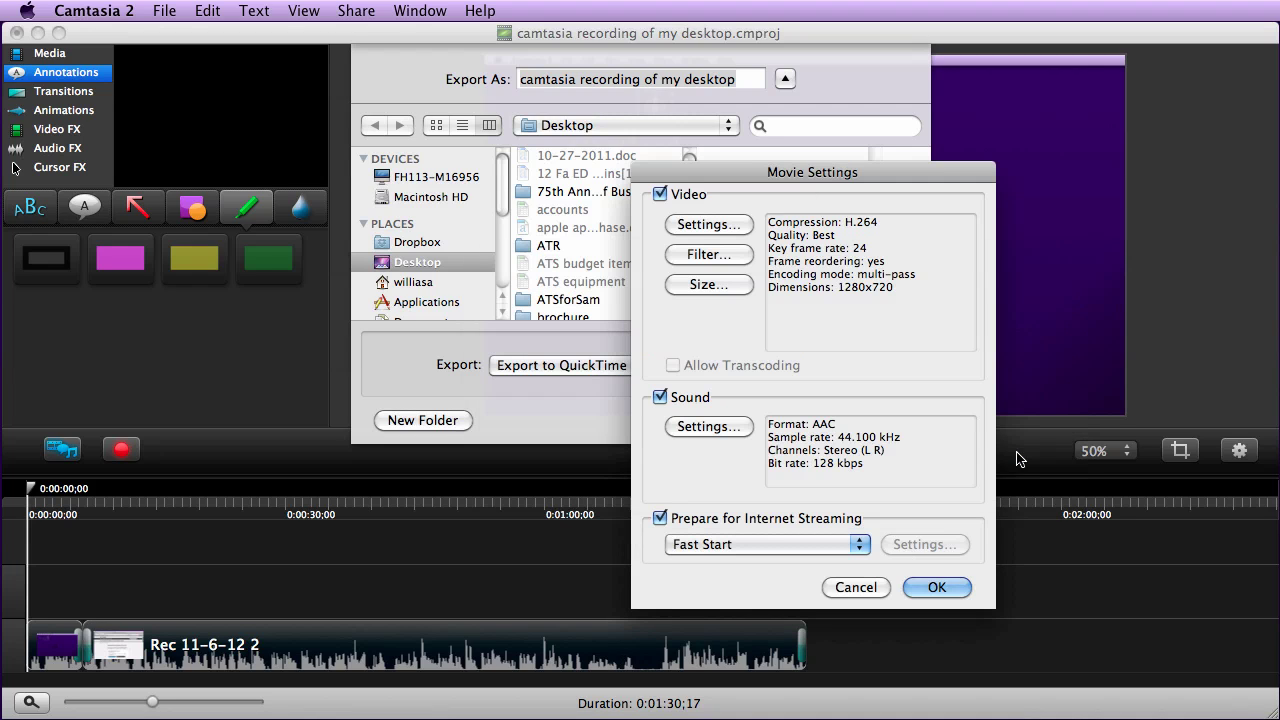
click(681, 430)
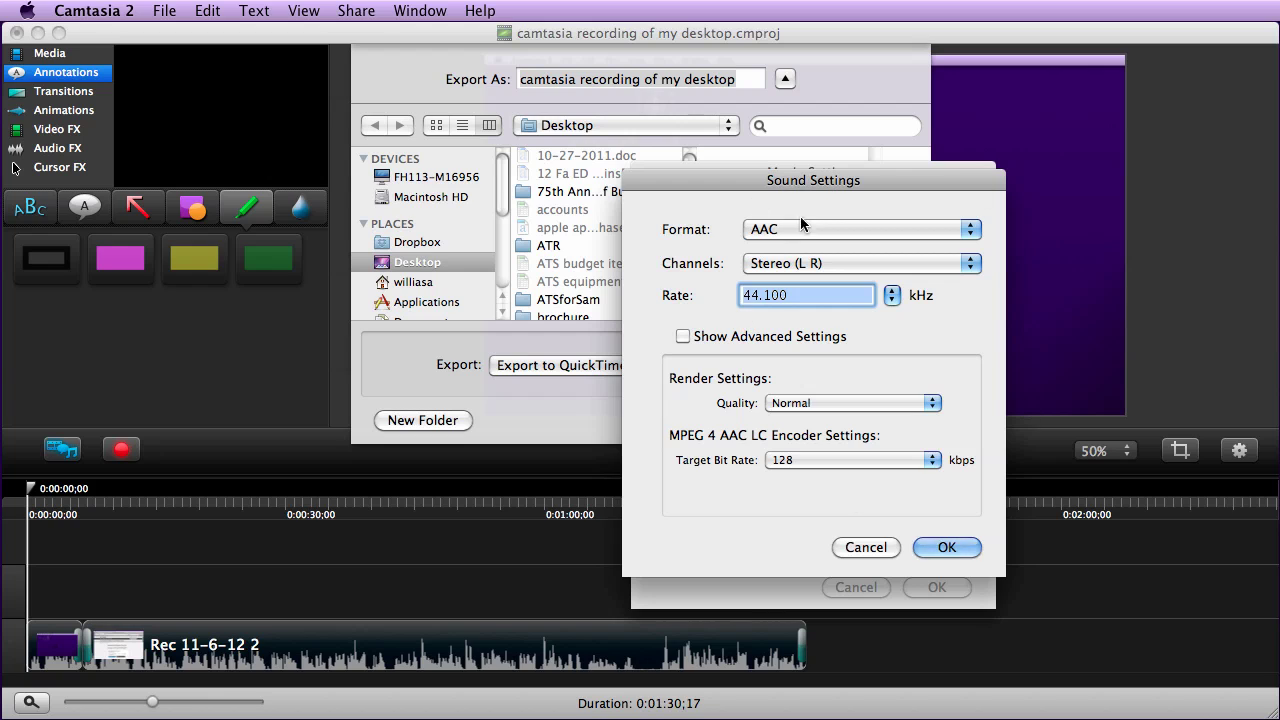
click(855, 553)
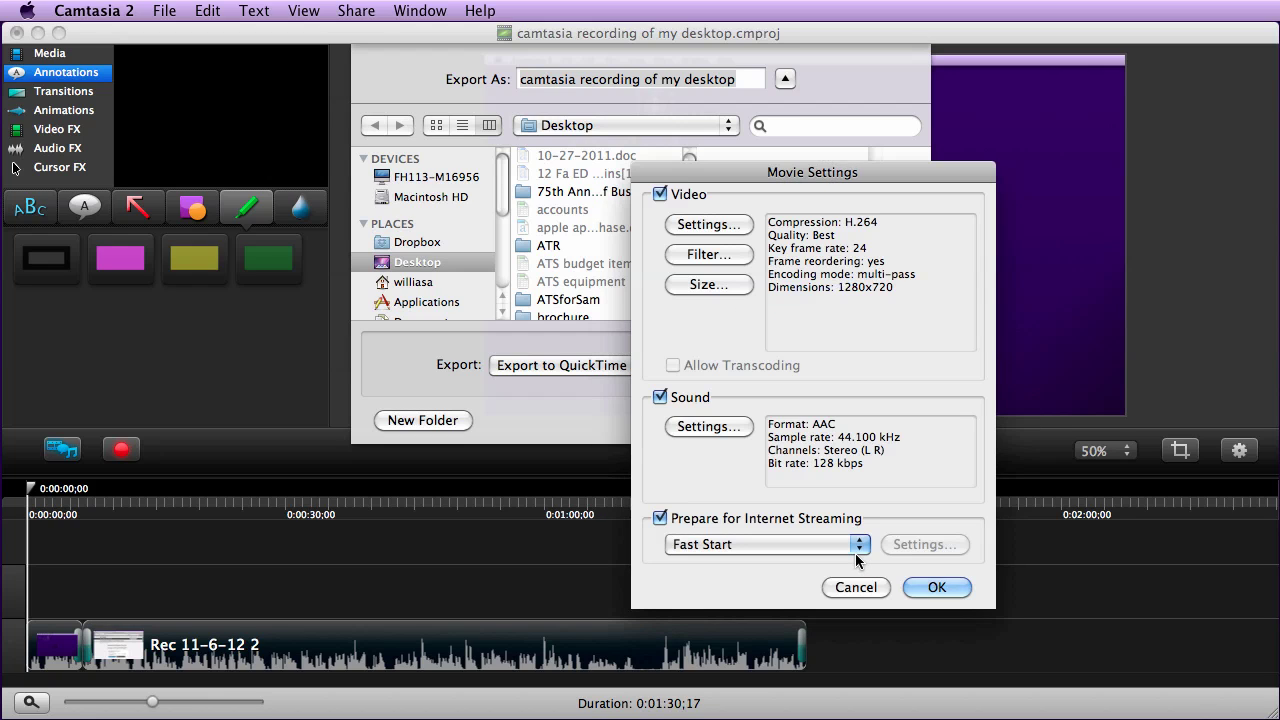
Confirm the movie settings and export the QuickTime movie to the Desktop
click(943, 588)
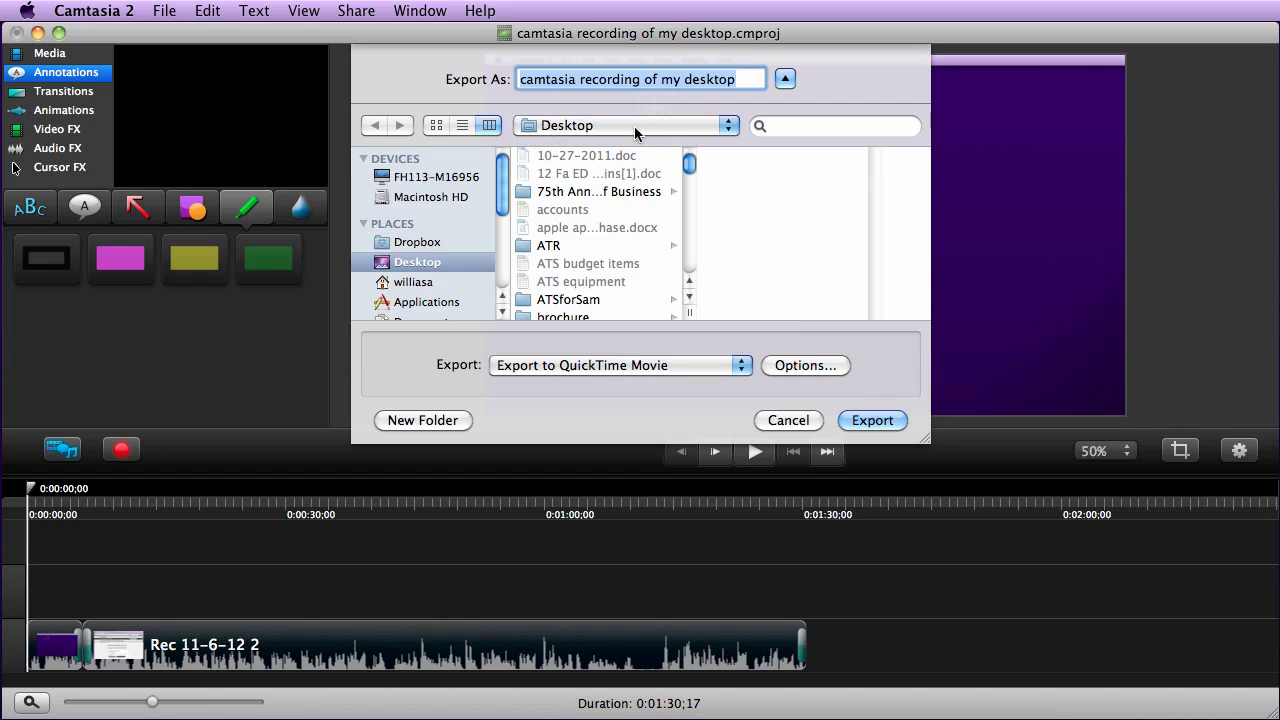
click(866, 422)
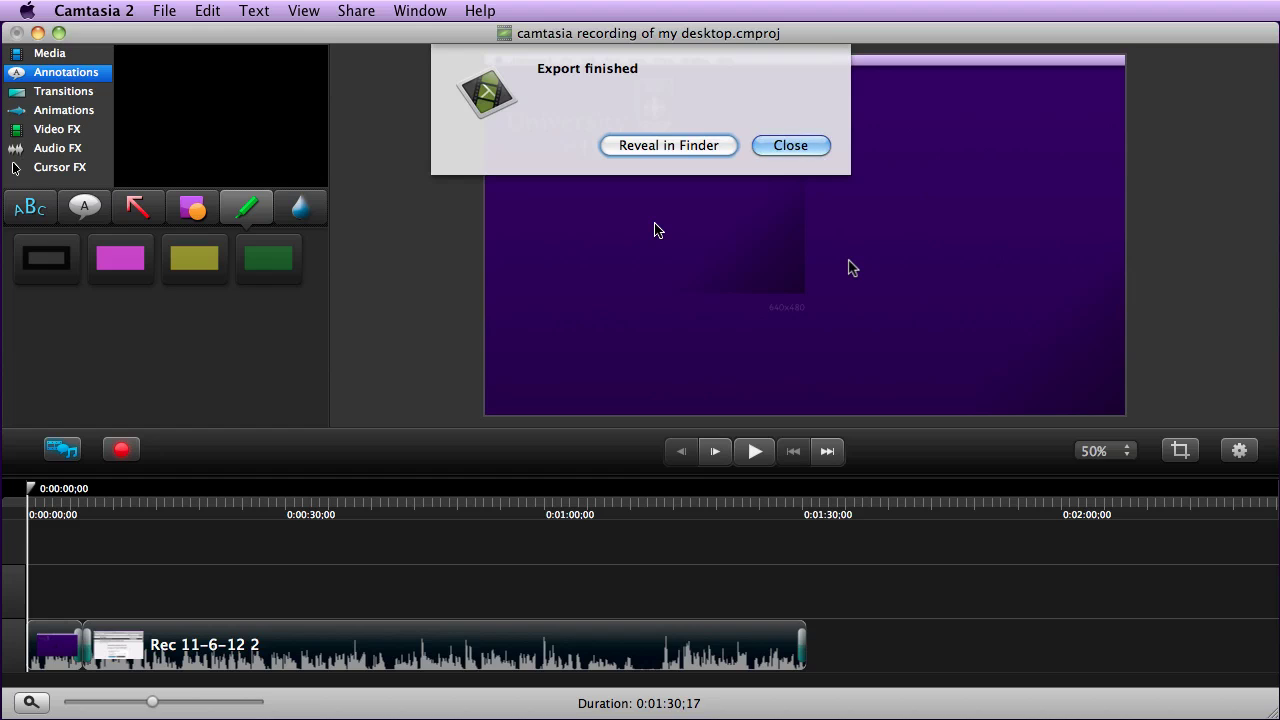
Reveal 'camtasia recording of my desktop.mov' on the Desktop in Finder
click(639, 147)
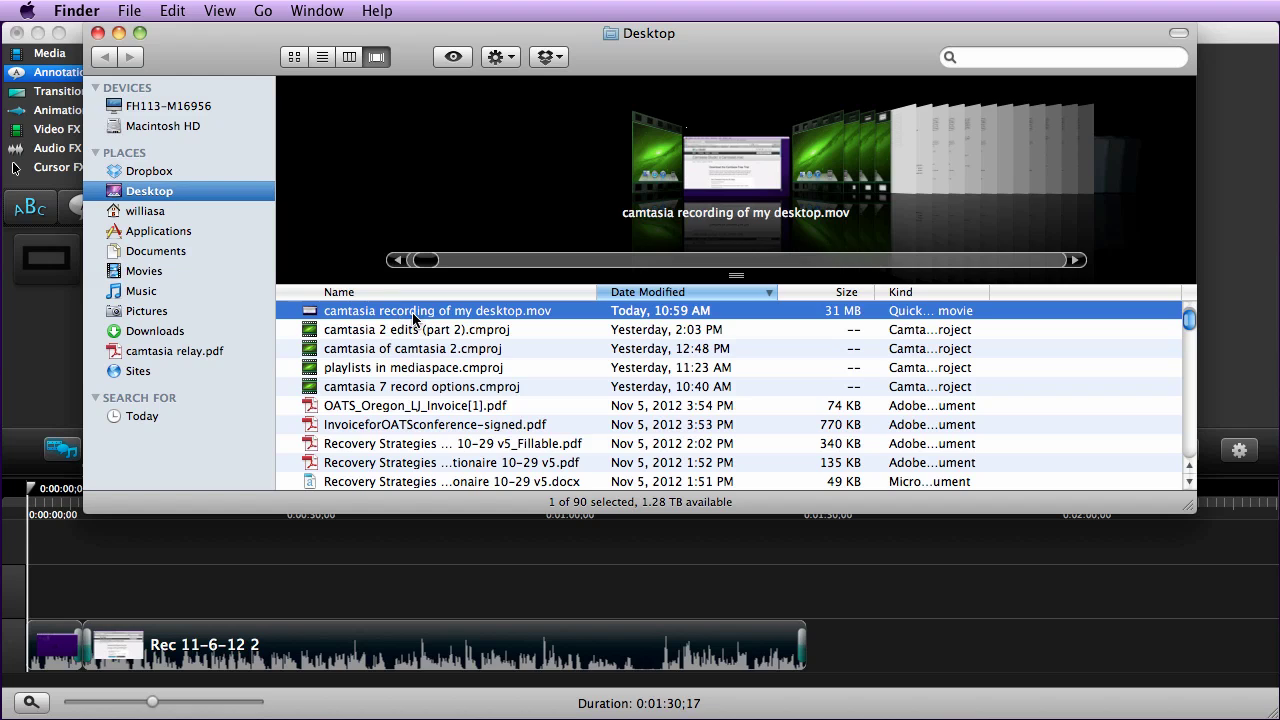
click(97, 34)
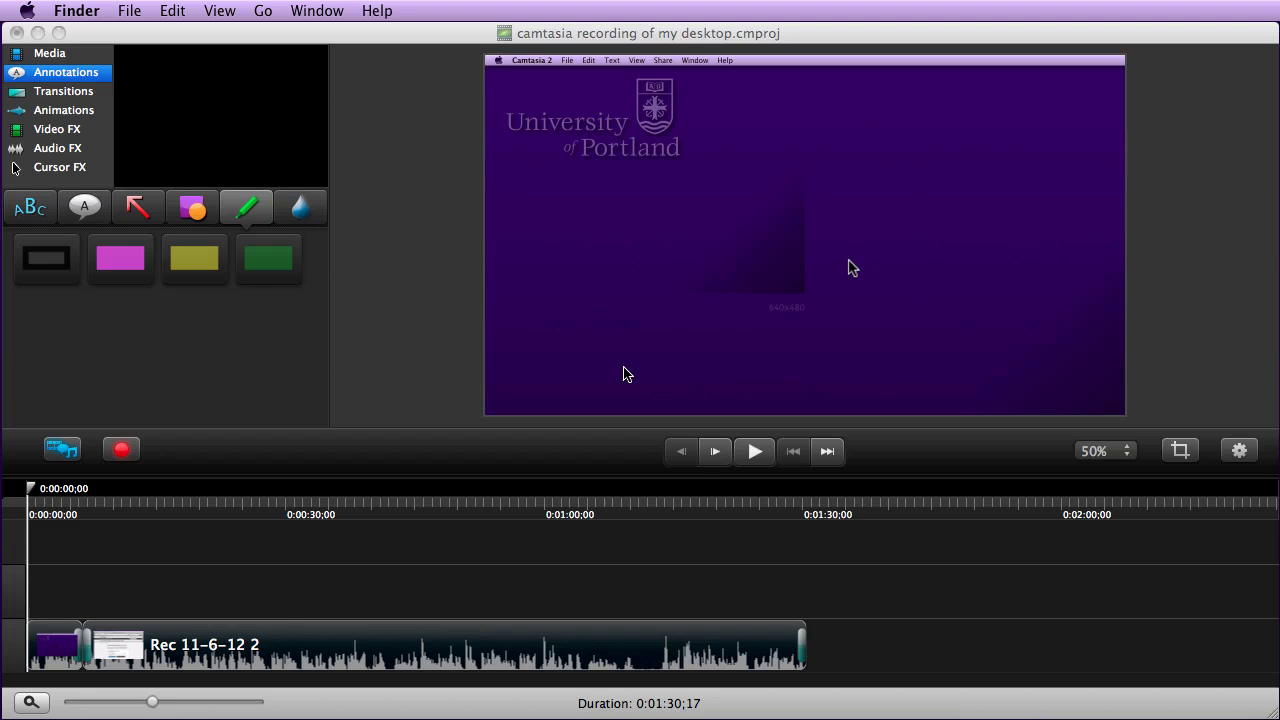